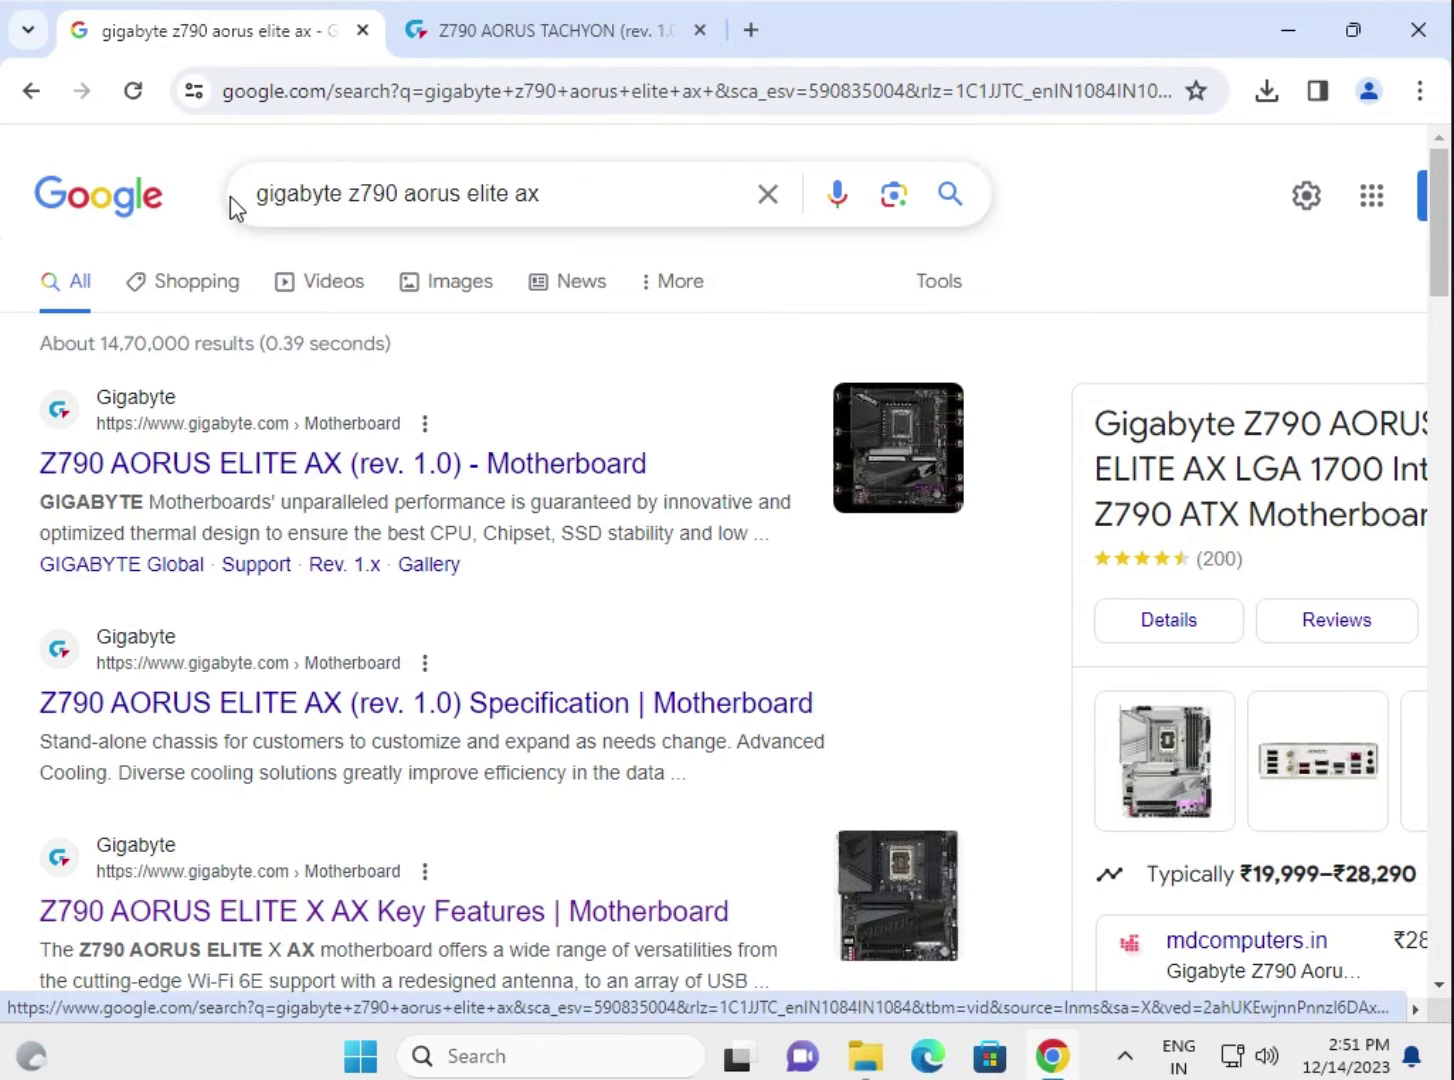
Step: Open the first Gigabyte result, the Z790 AORUS ELITE AX (rev. 1.0) page, in a new tab
right_click(210, 455)
click(240, 484)
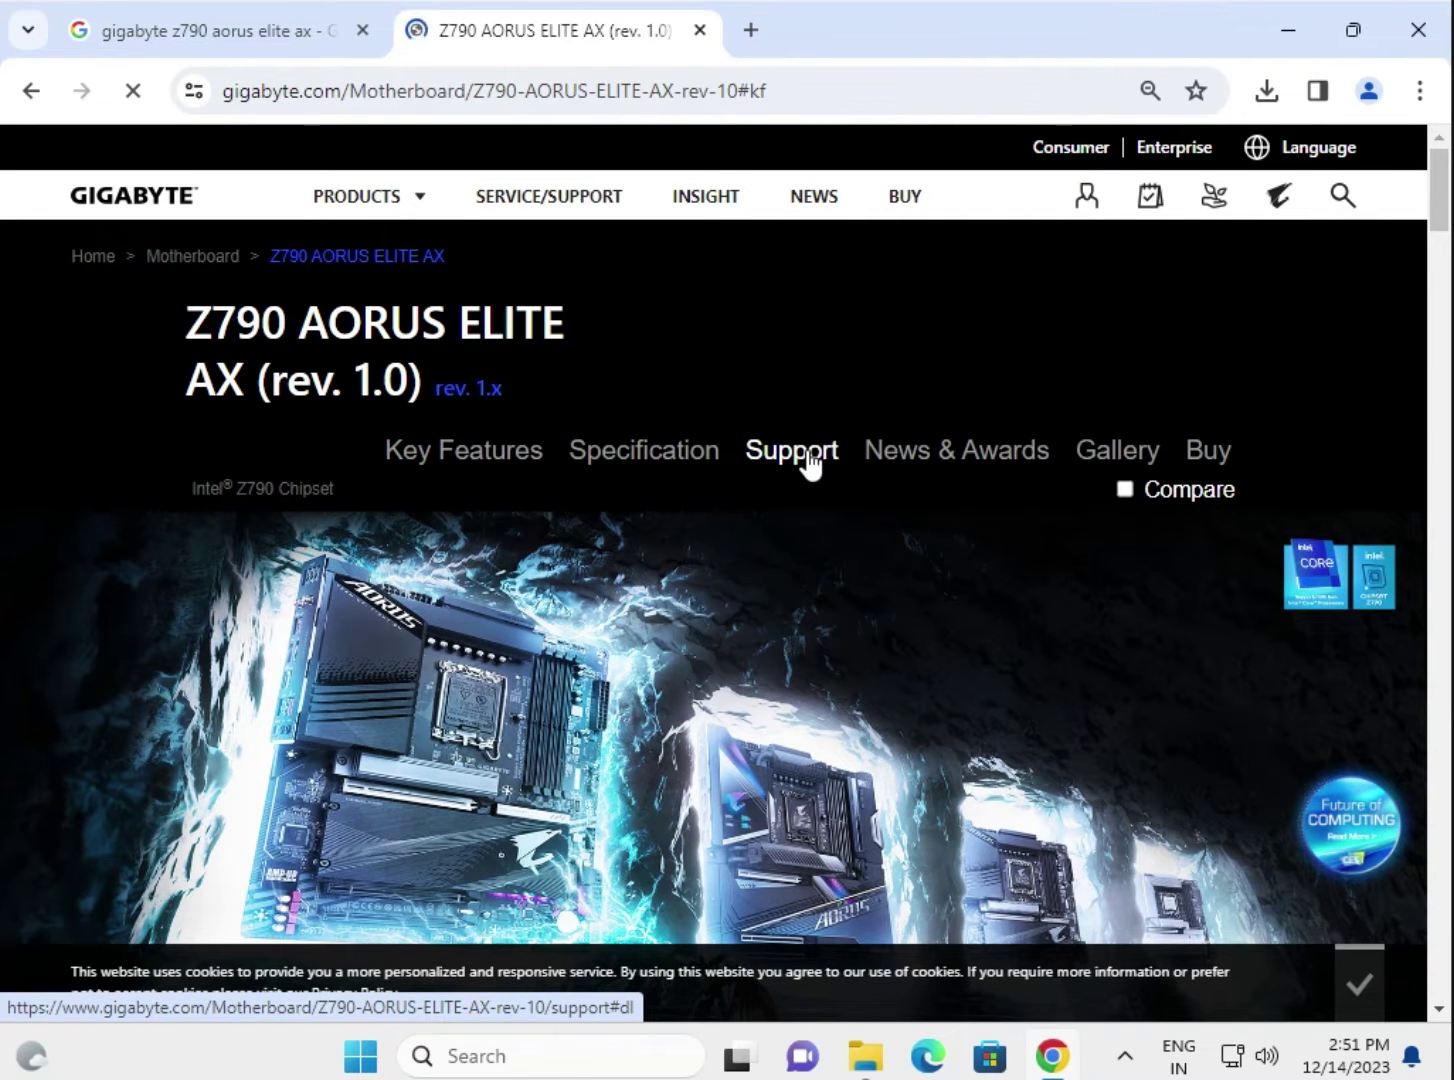
Step: Open the board's Support downloads and filter drivers to Windows 11 64bit
click(808, 460)
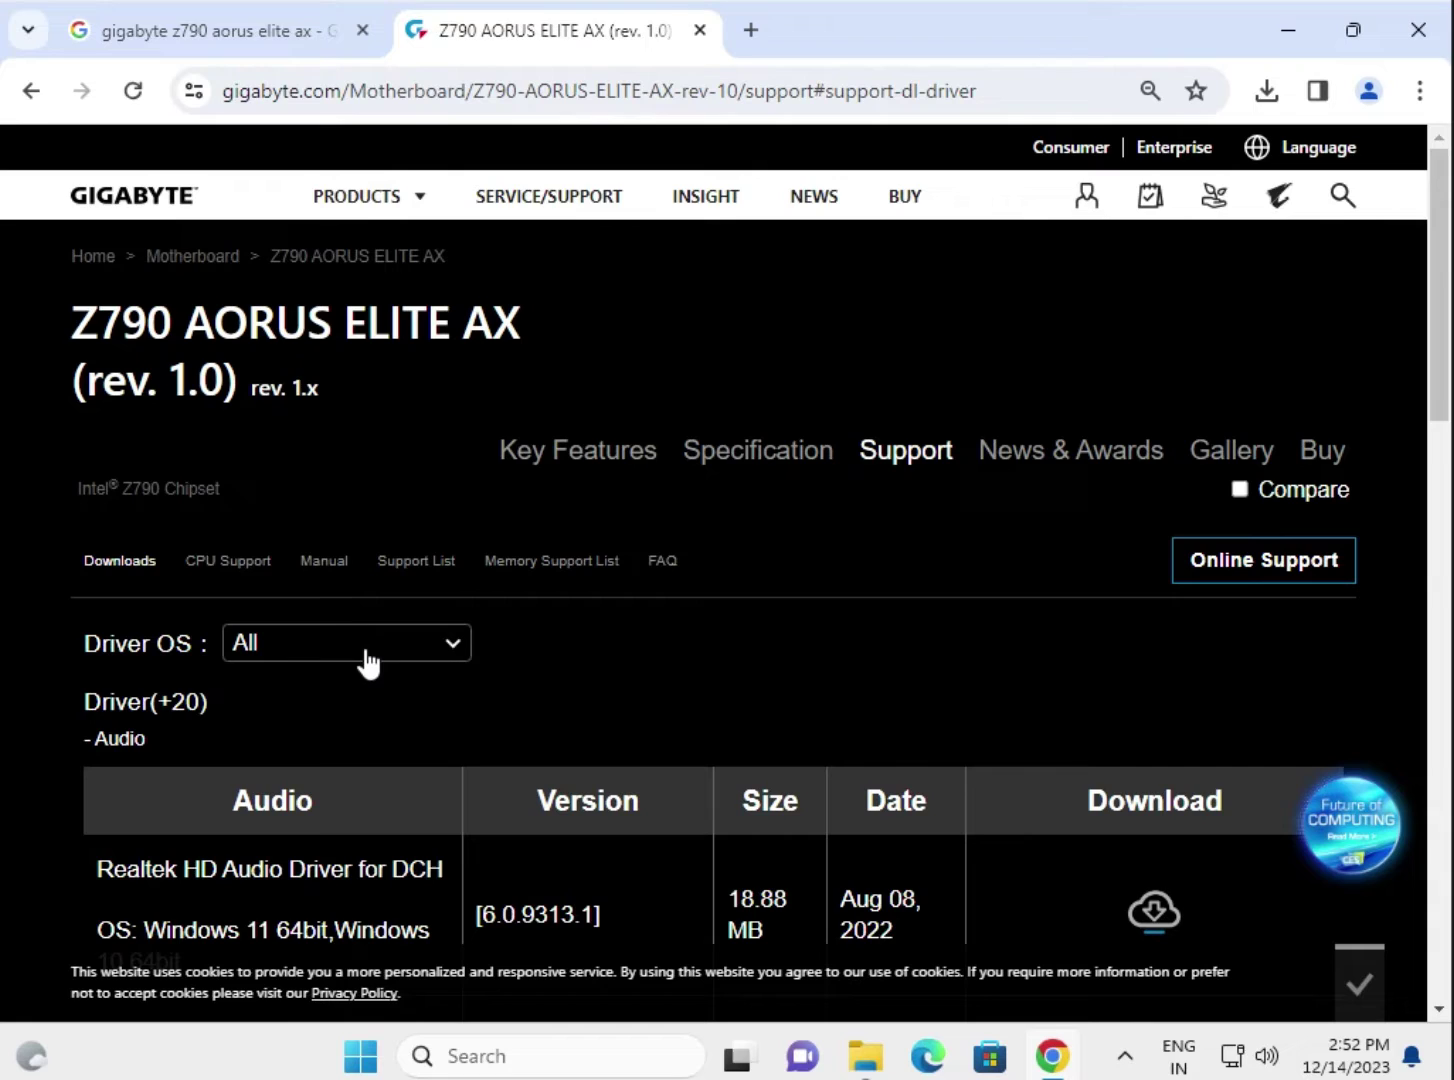
click(369, 660)
click(357, 672)
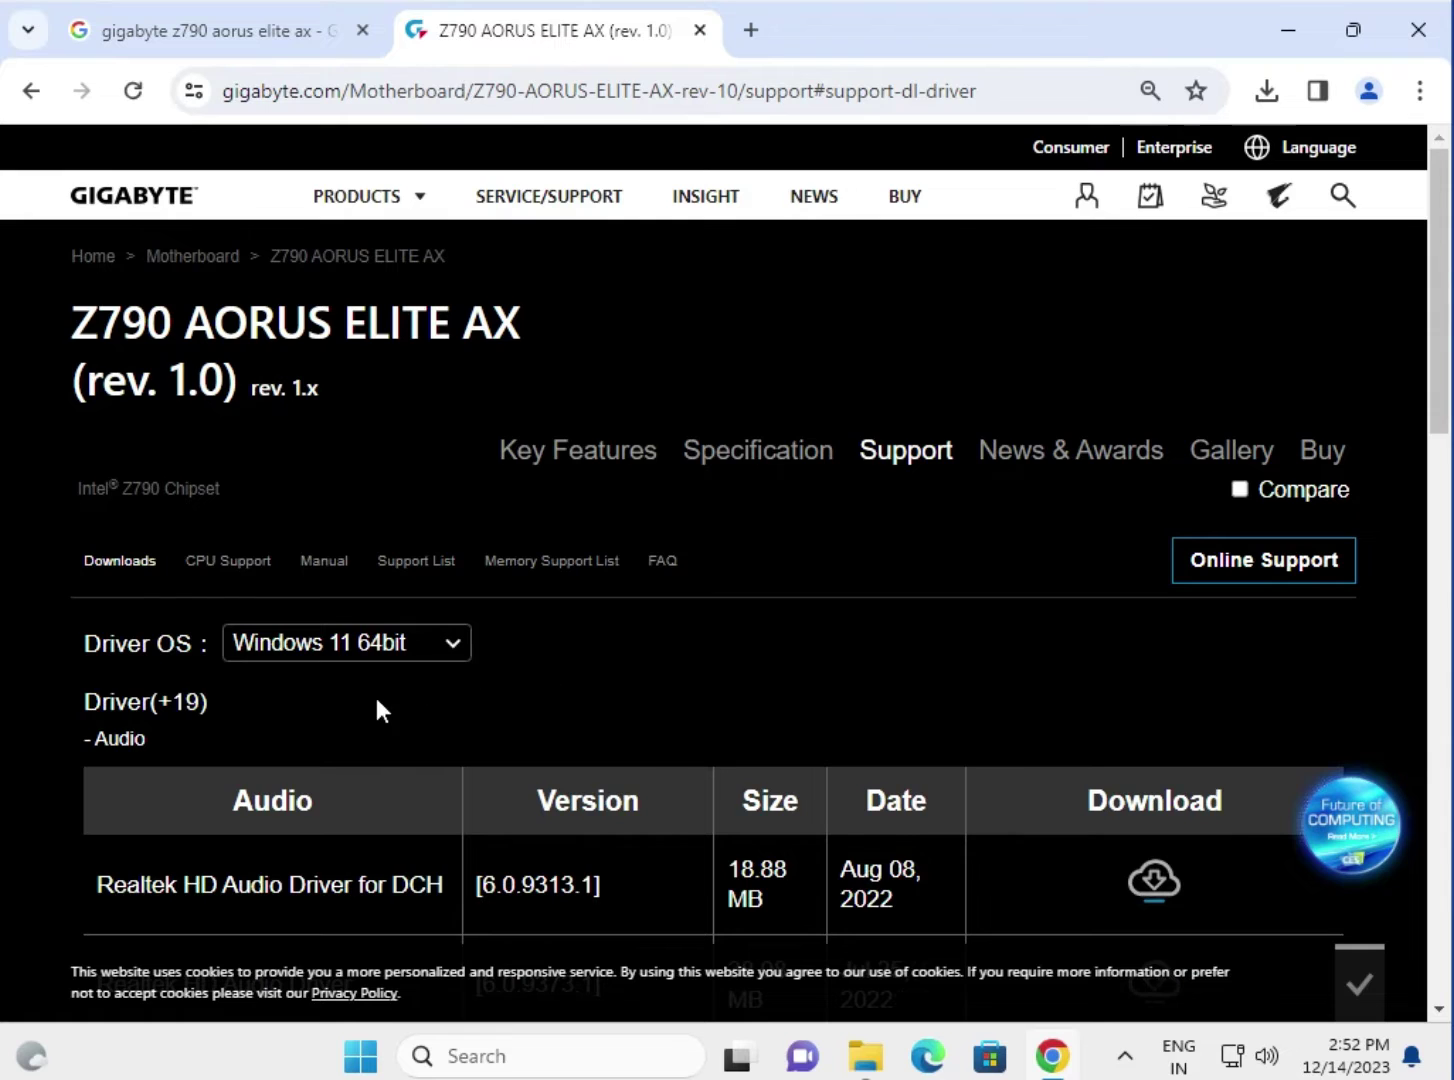
scroll(378, 710, down, 1)
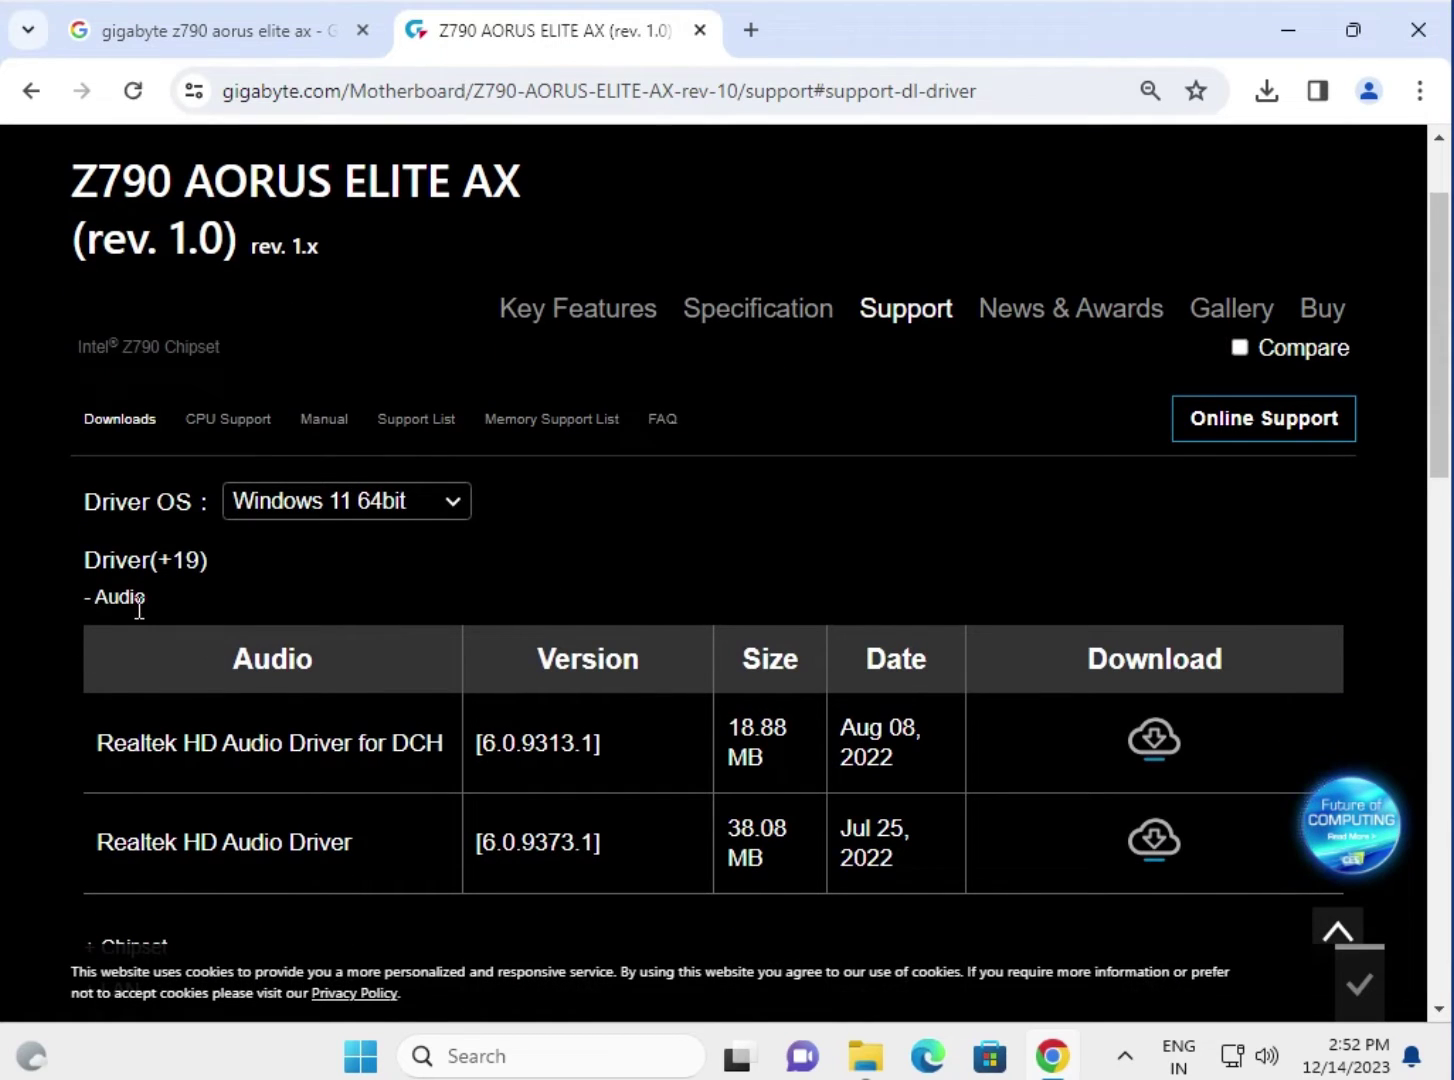
scroll(139, 608, down, 3)
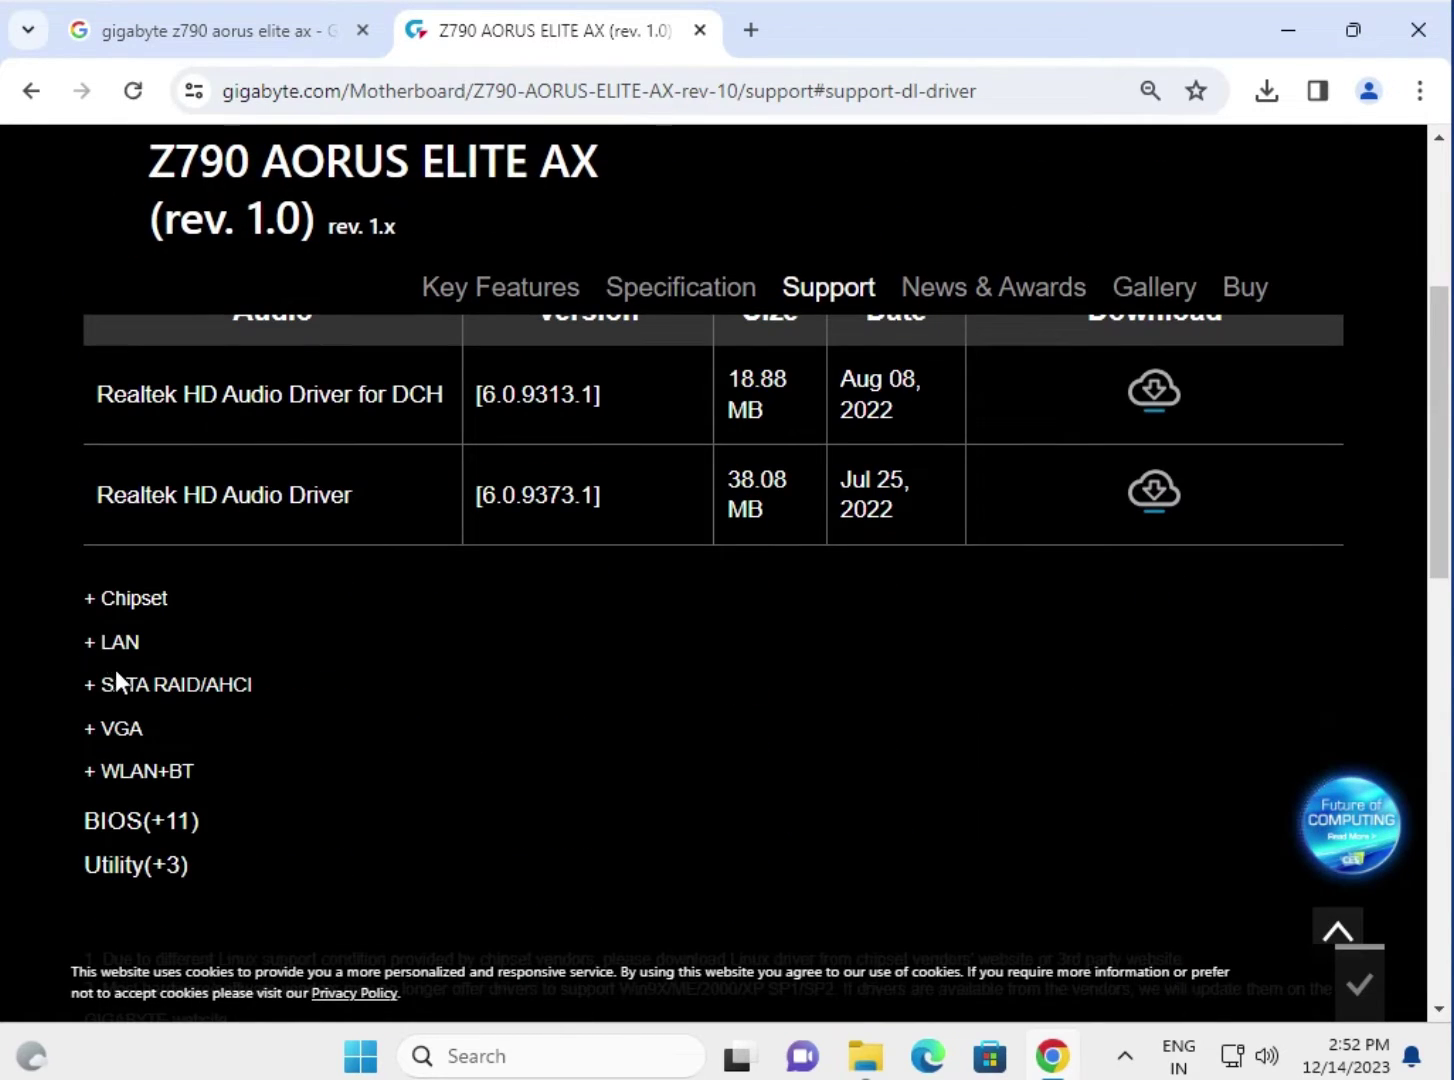
Step: Expand the WLAN+BT driver list and highlight part of the Bluetooth driver name
click(123, 775)
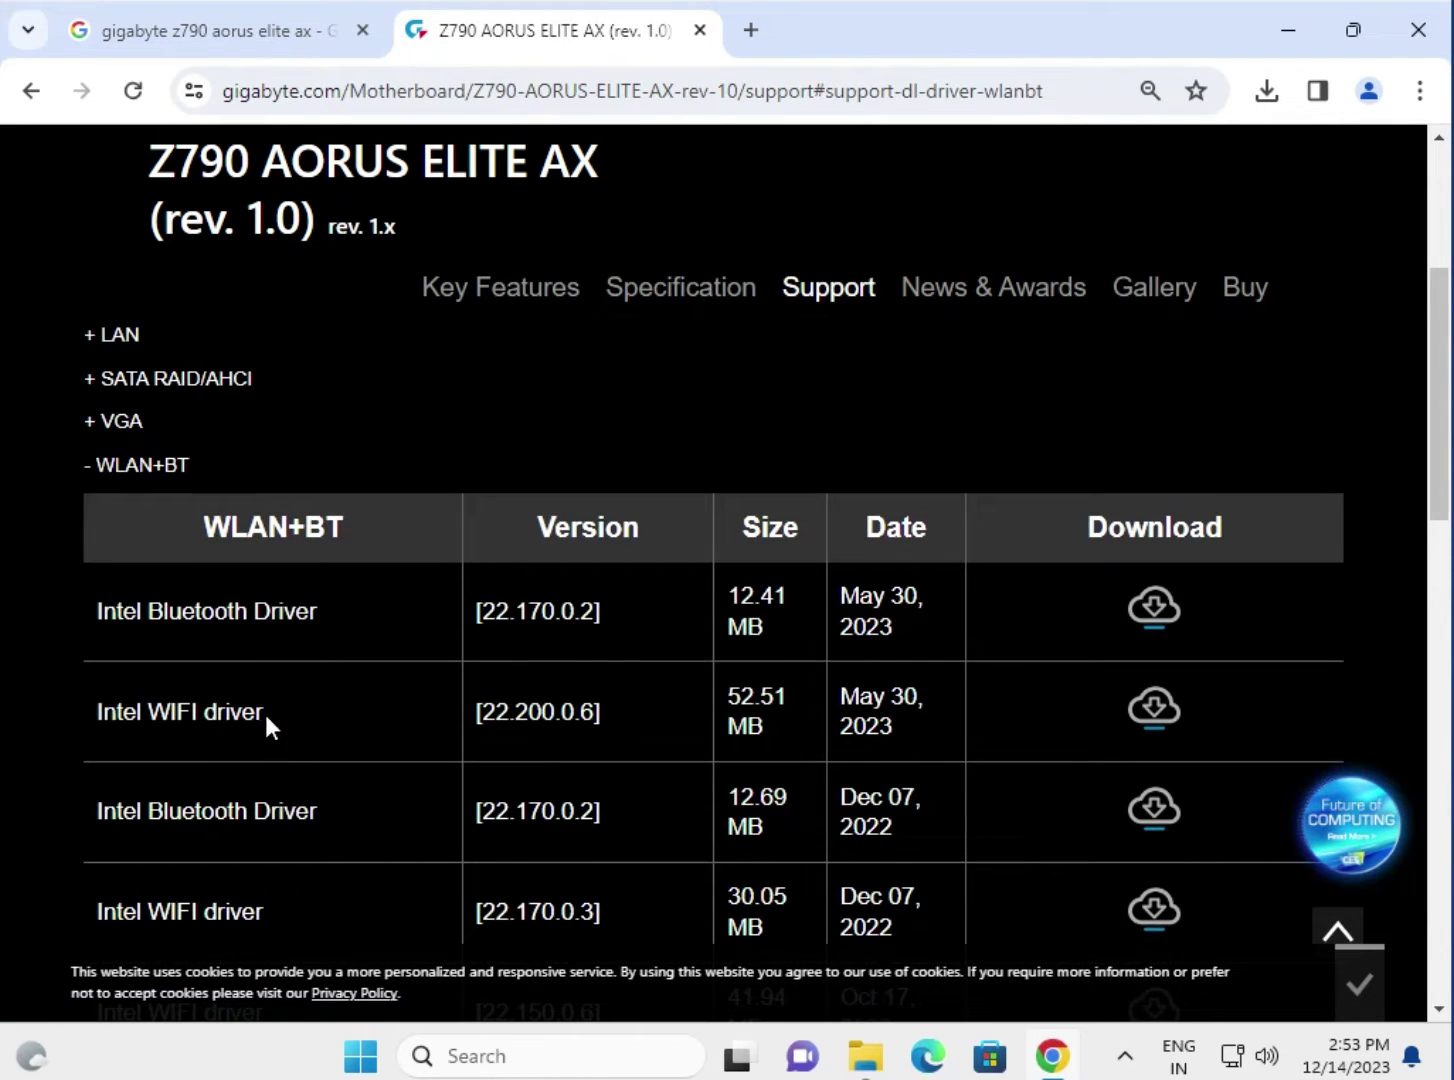
drag(264, 711, 278, 615)
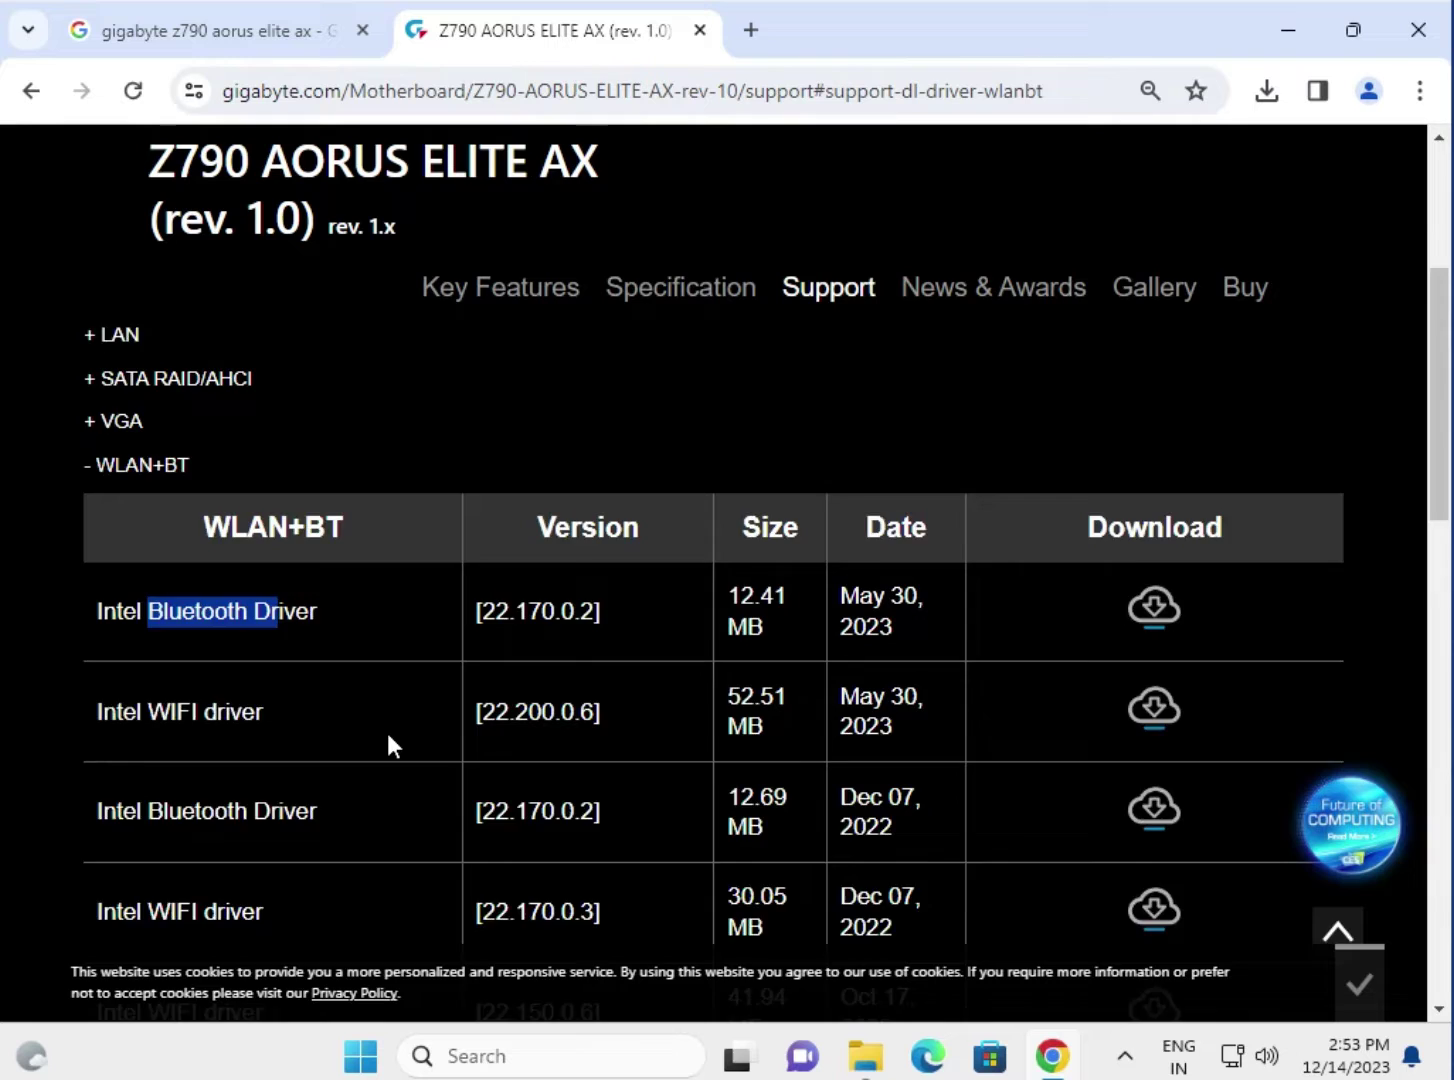
scroll(387, 745, down, 4)
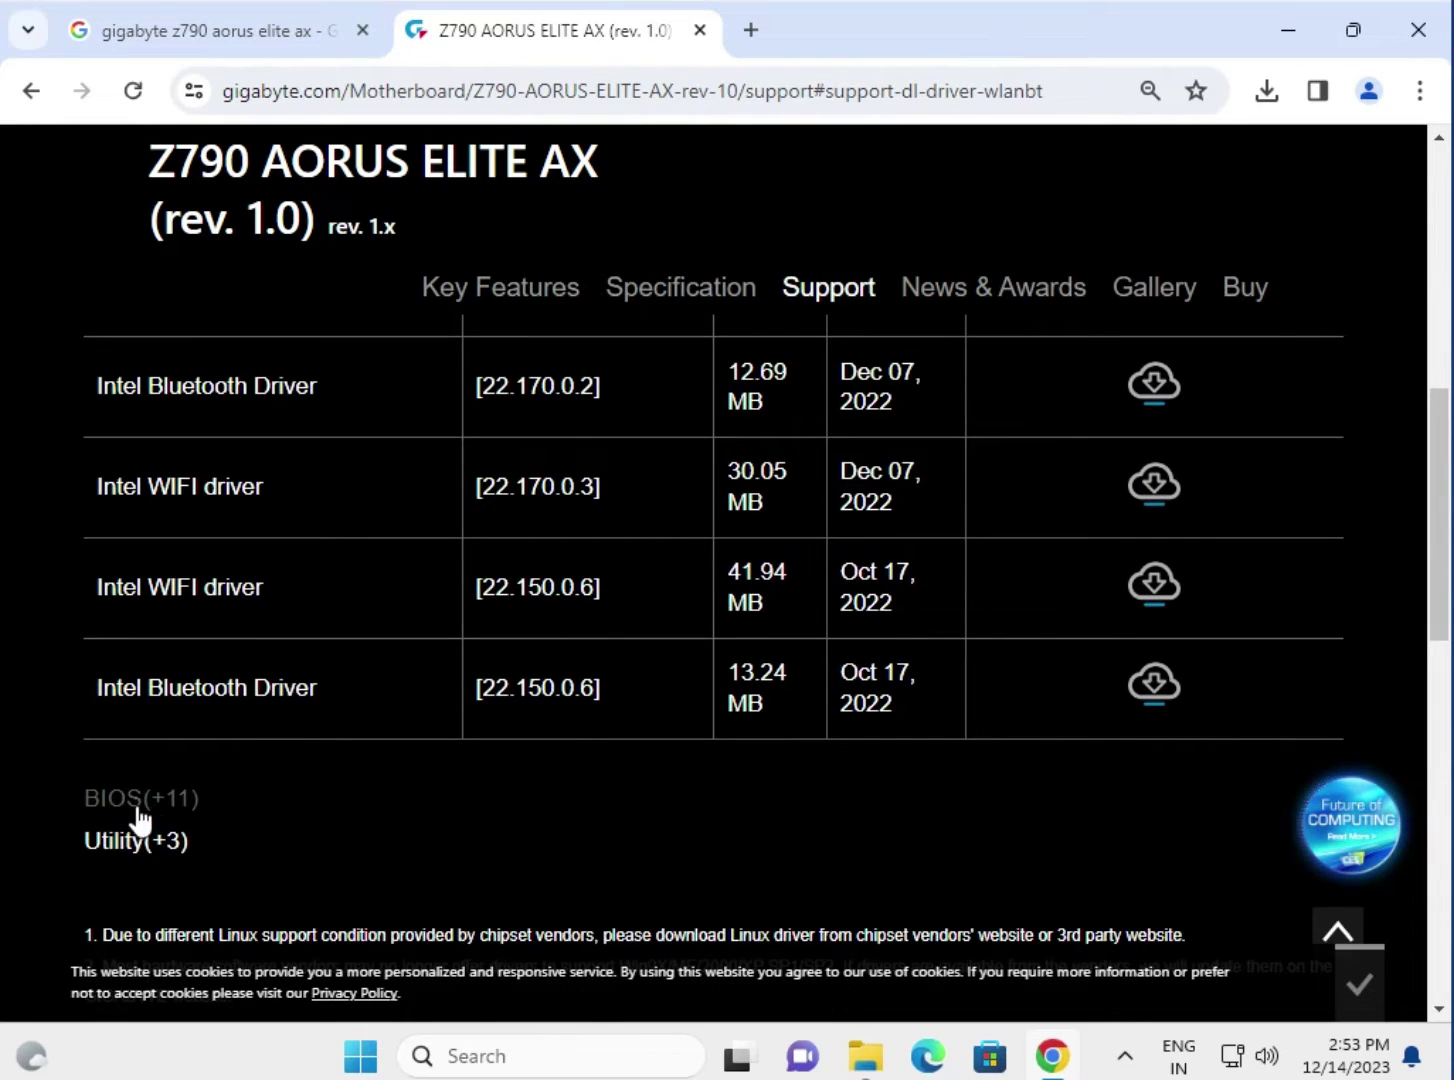
Step: Browse the 11 BIOS versions, with F10b (Nov 09, 2023) the newest
click(146, 806)
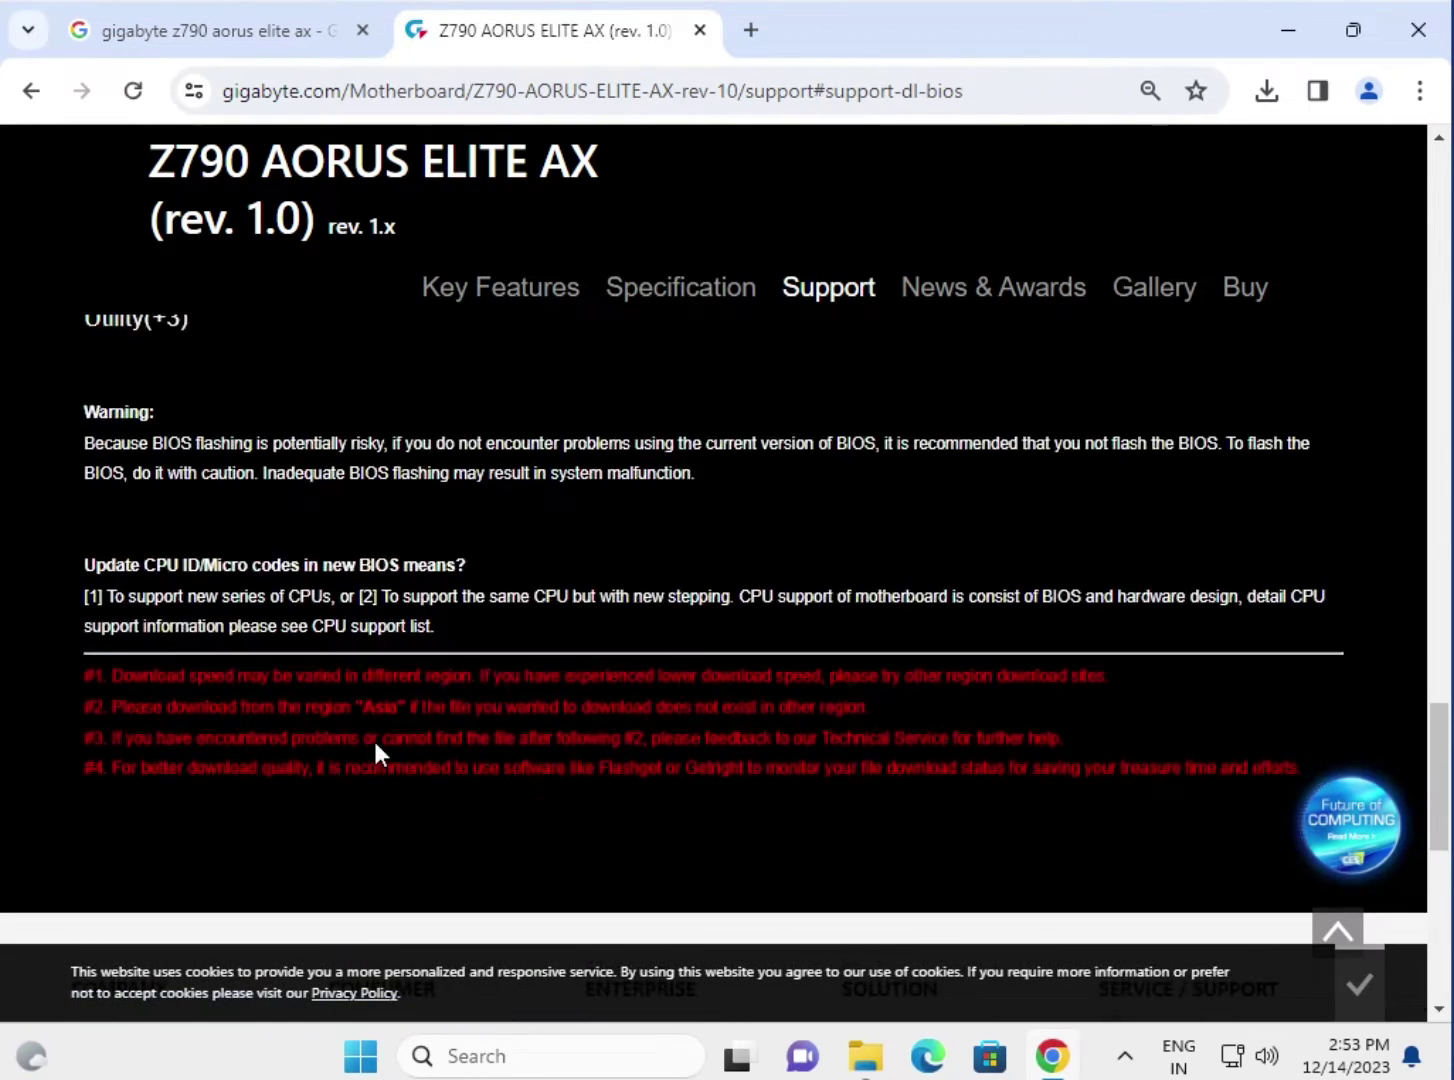
scroll(373, 737, up, 12)
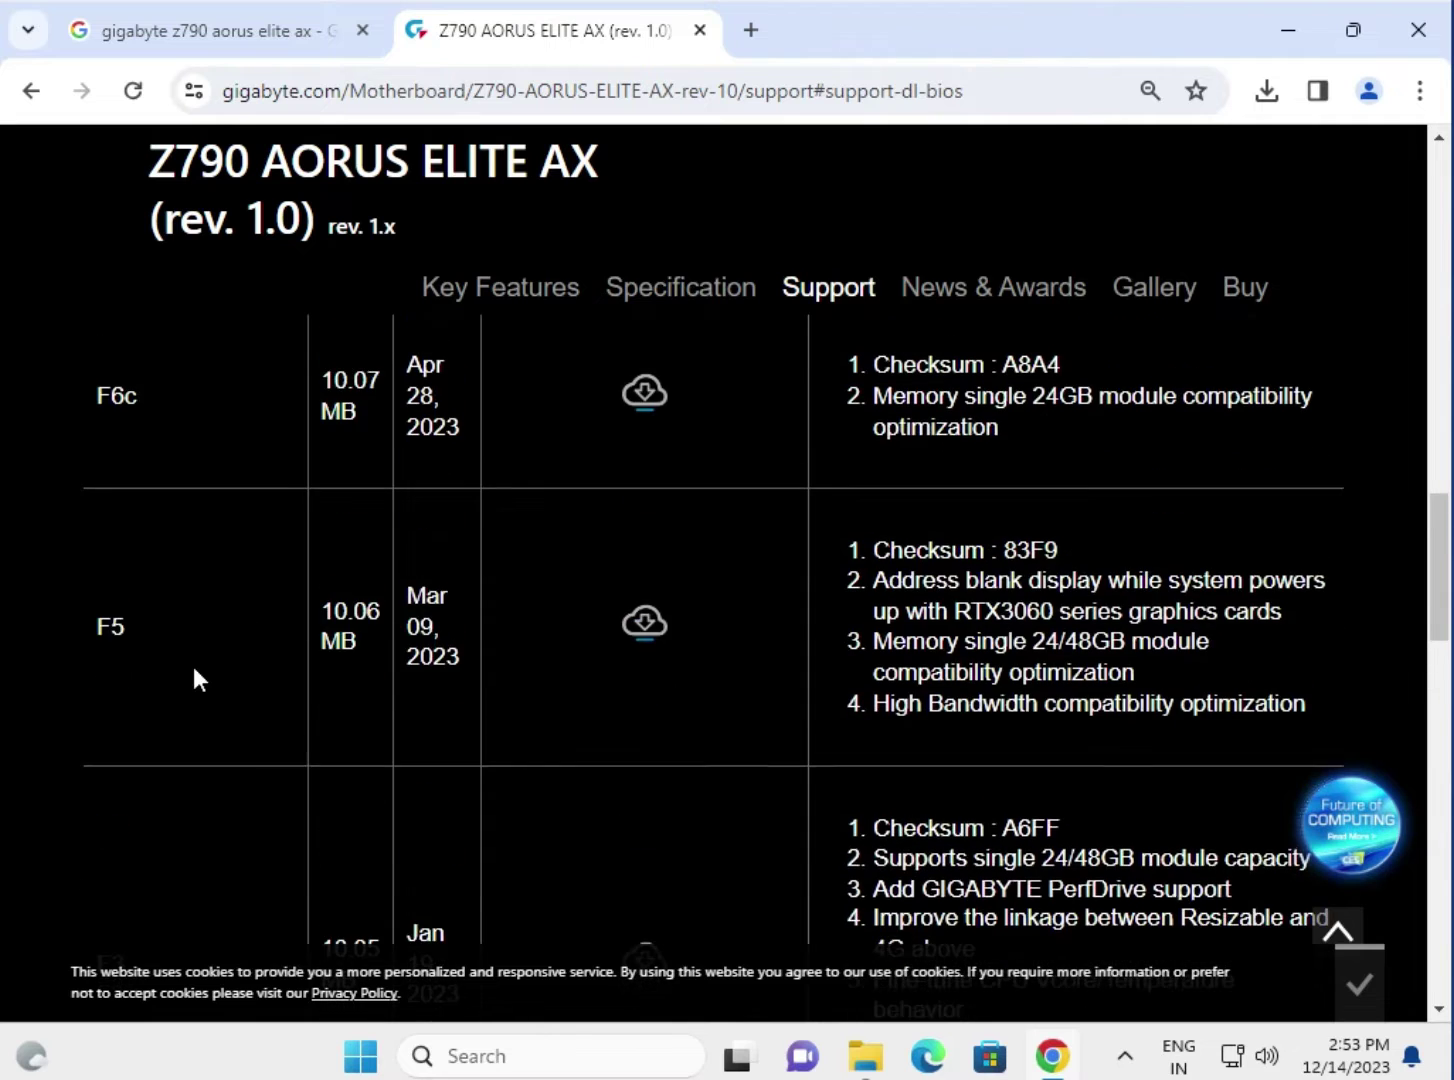
scroll(195, 678, up, 13)
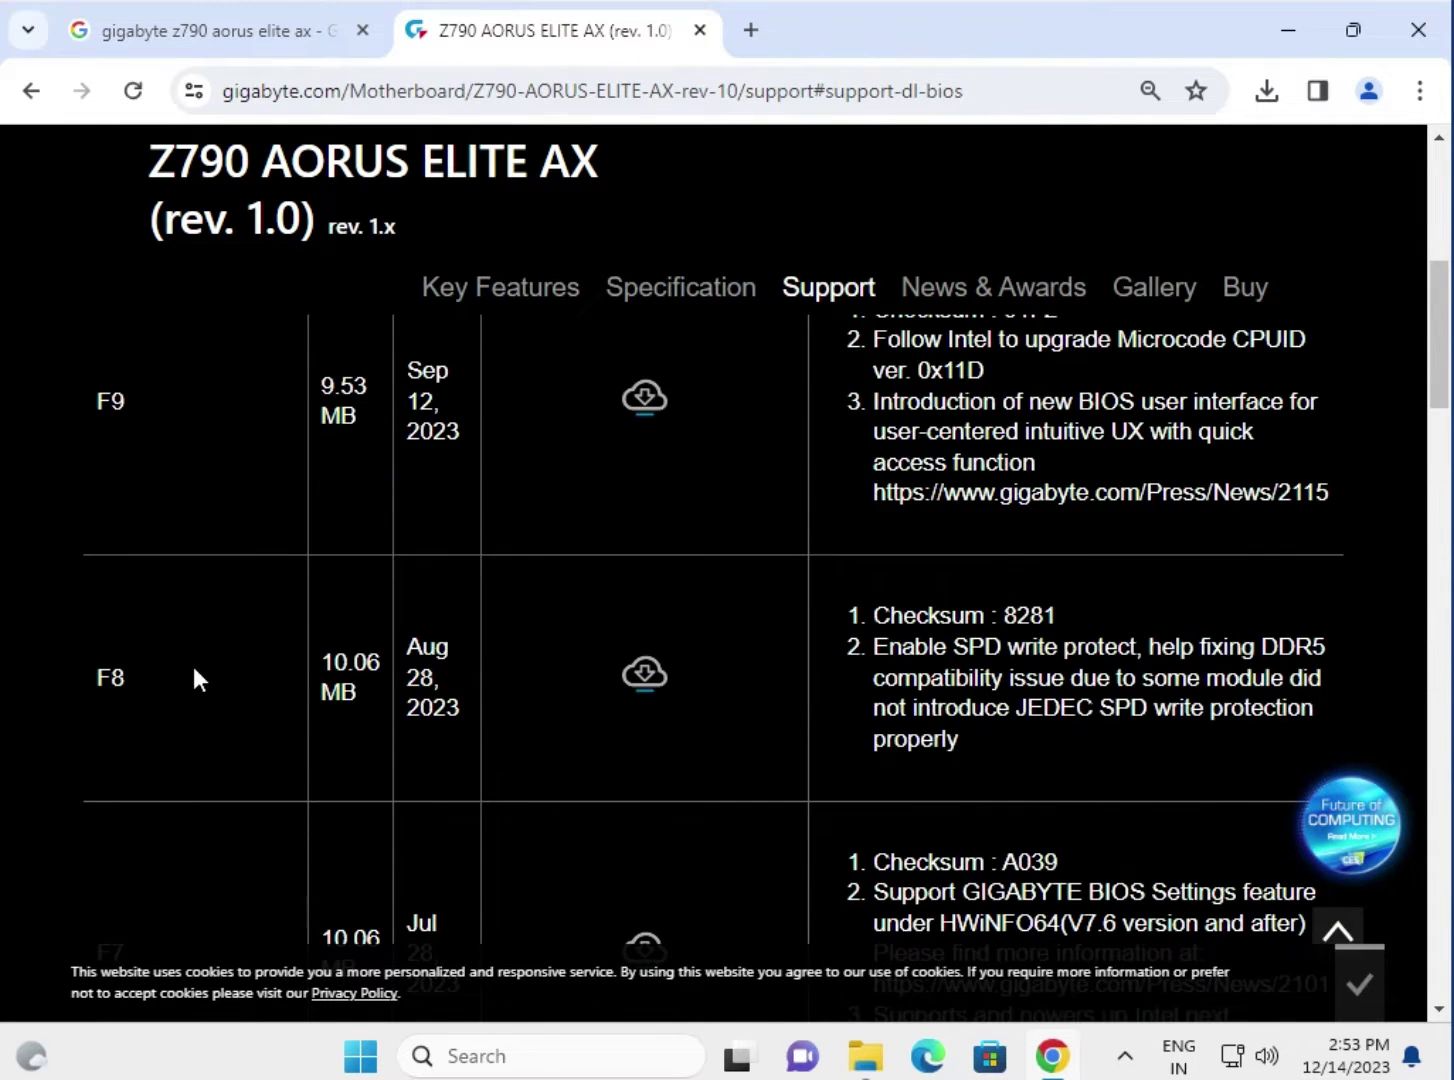
scroll(195, 678, up, 5)
drag(148, 710, 92, 710)
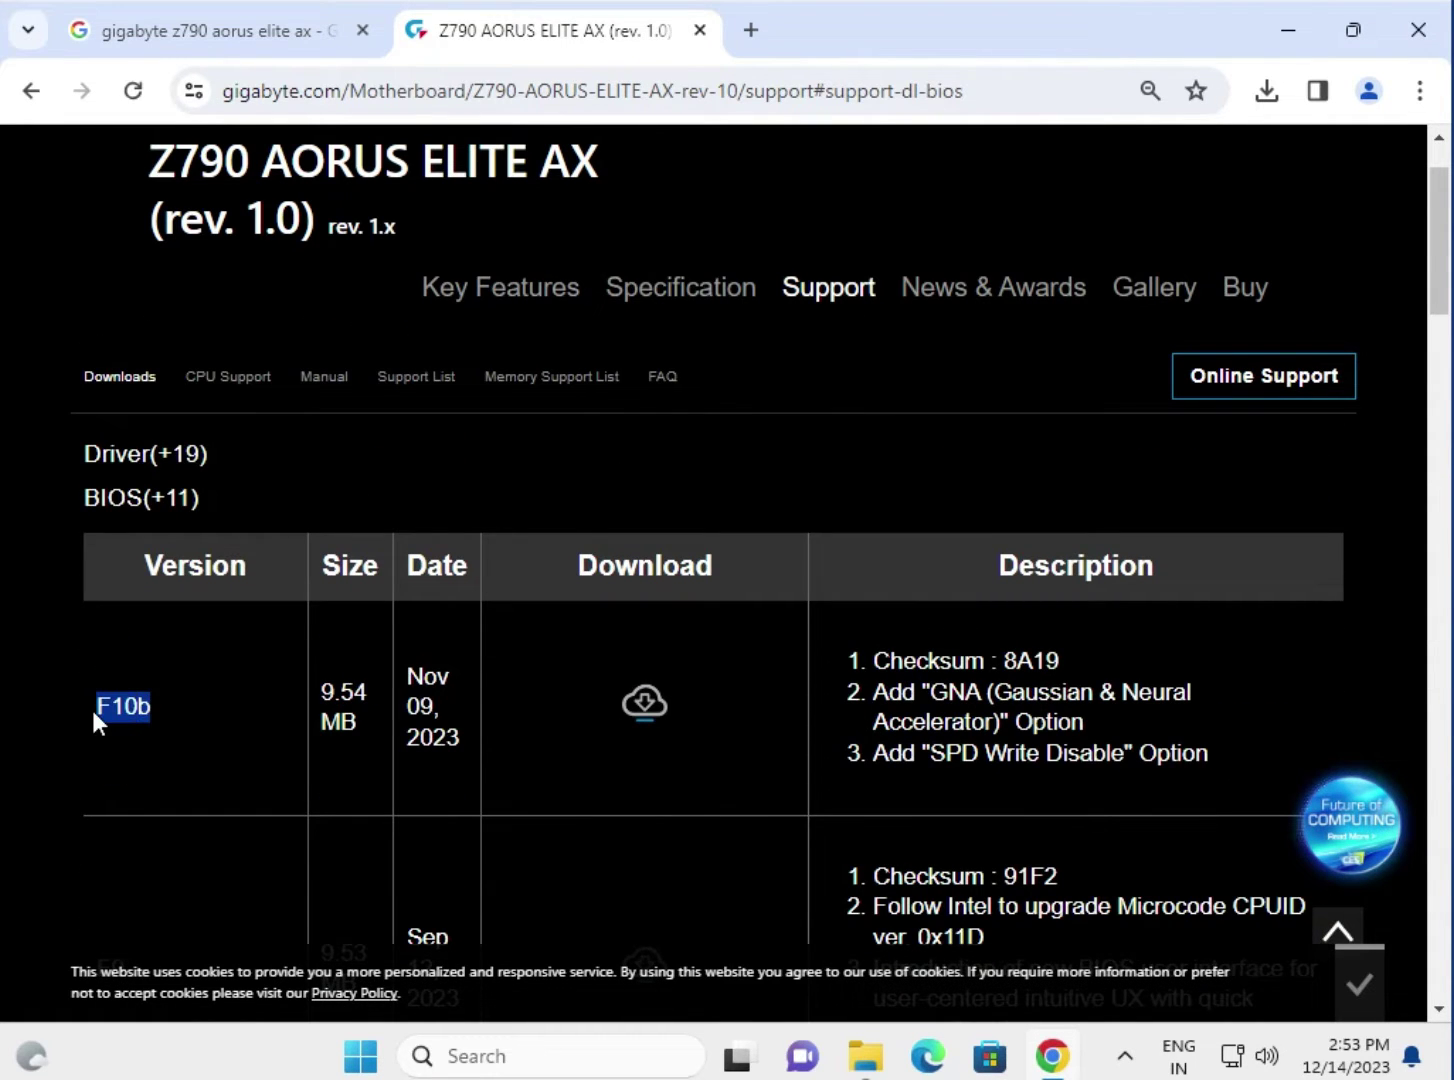
Step: Download the F10b BIOS and the Realtek HD Audio Driver for DCH, then open the audio zip
click(639, 712)
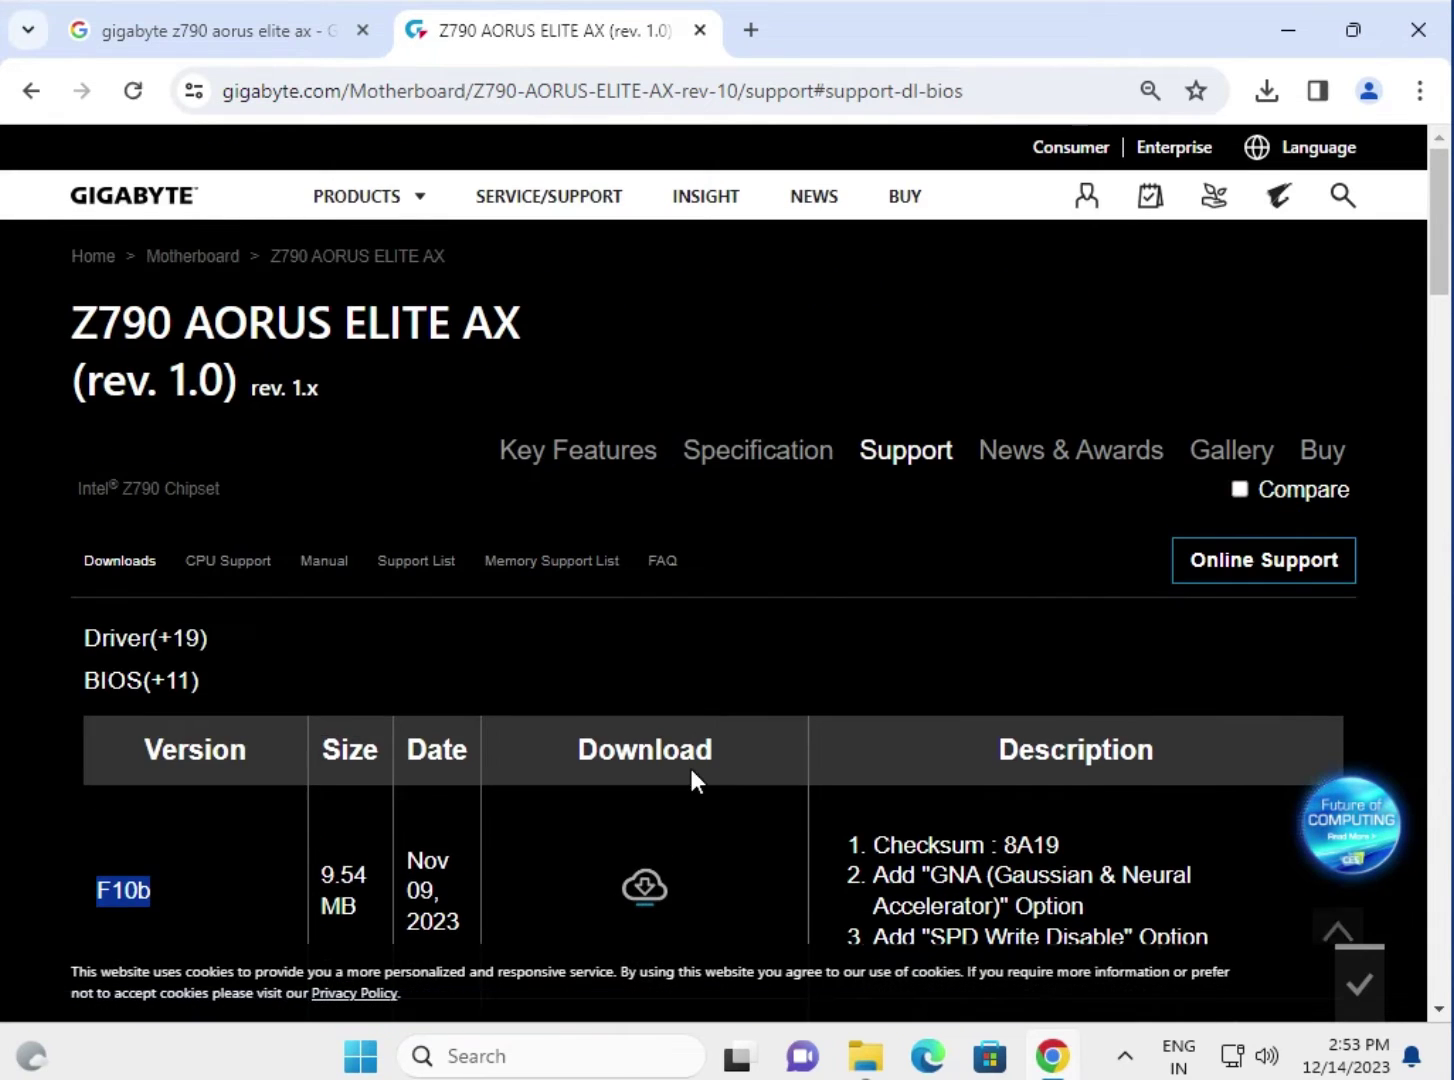
click(112, 630)
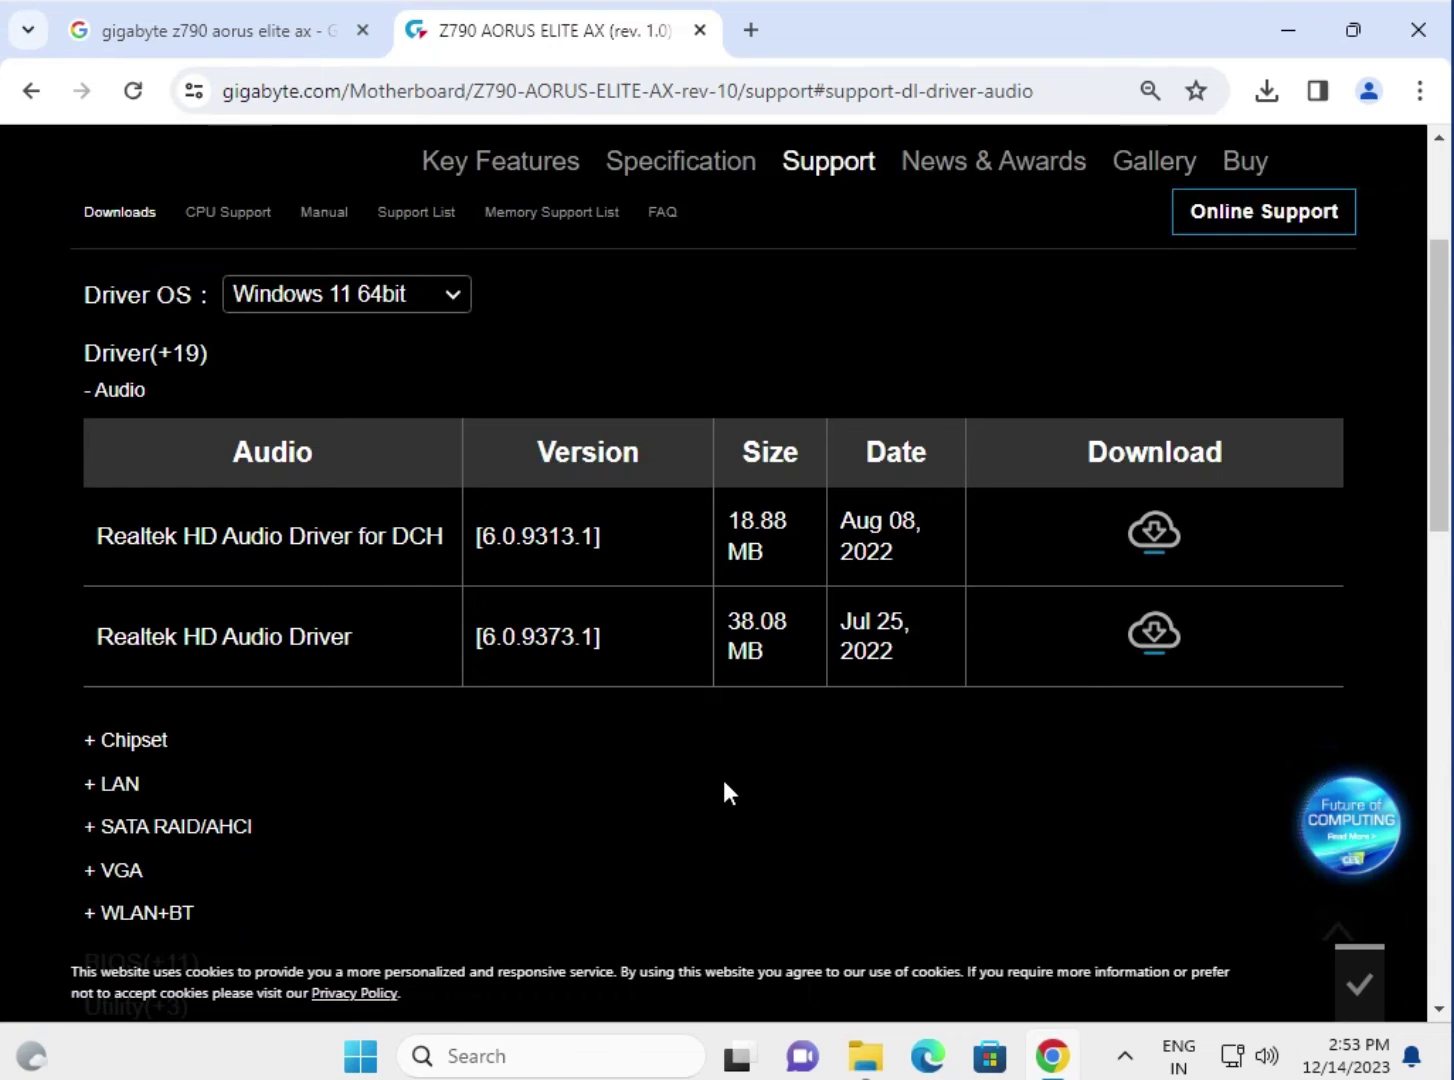
click(1147, 538)
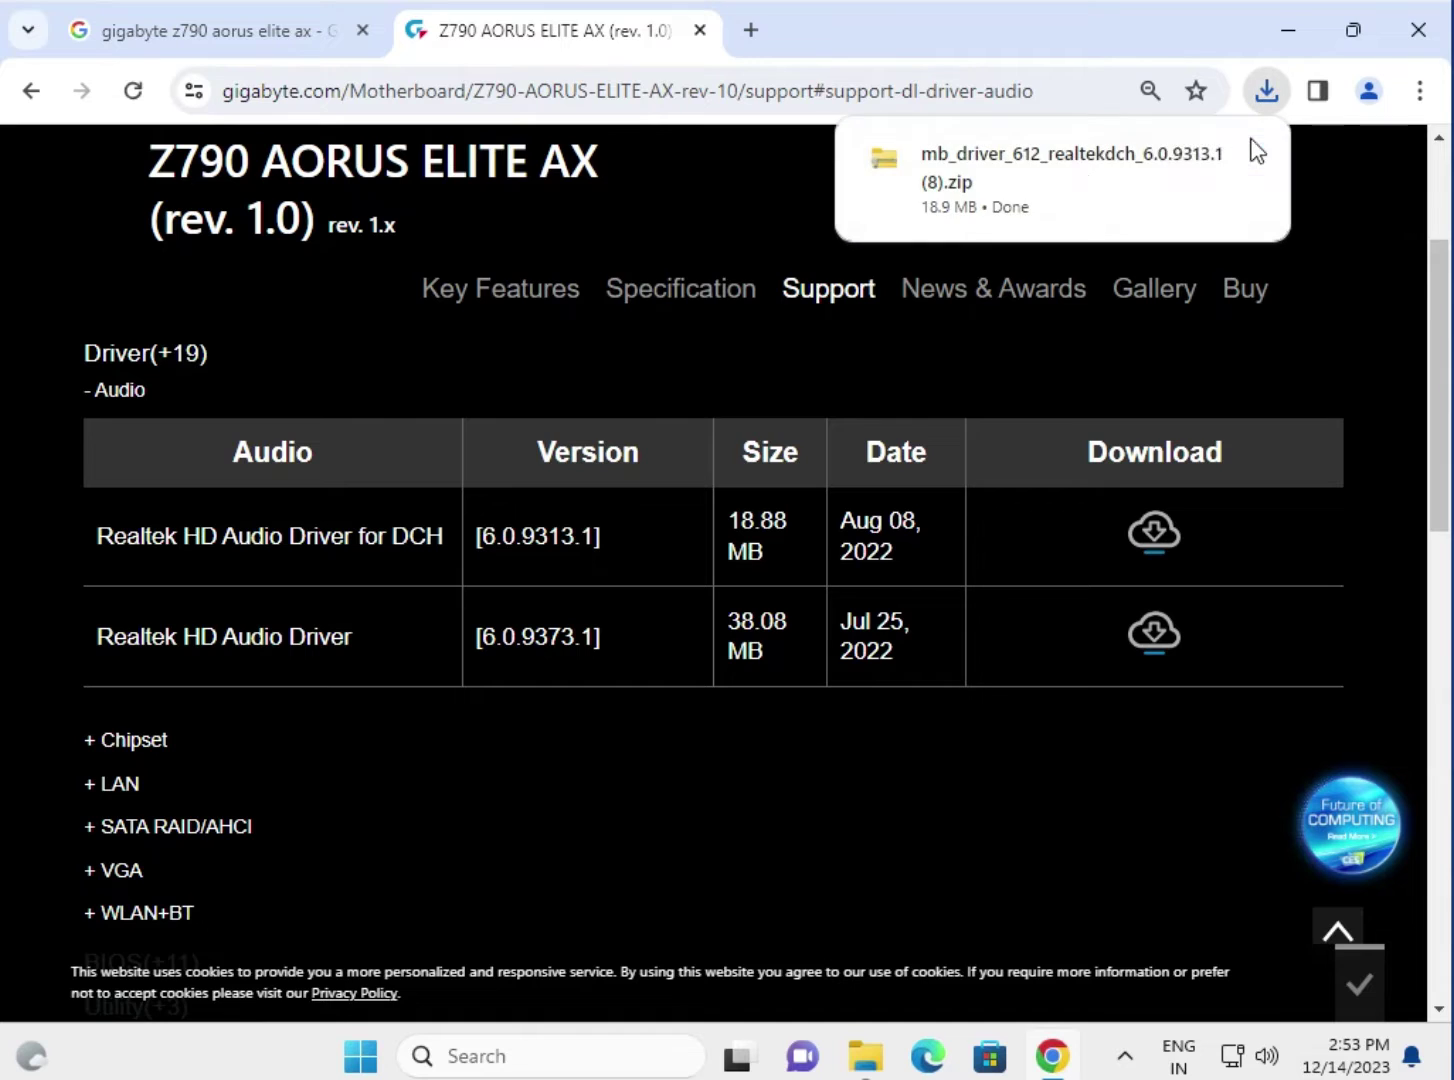
click(1005, 167)
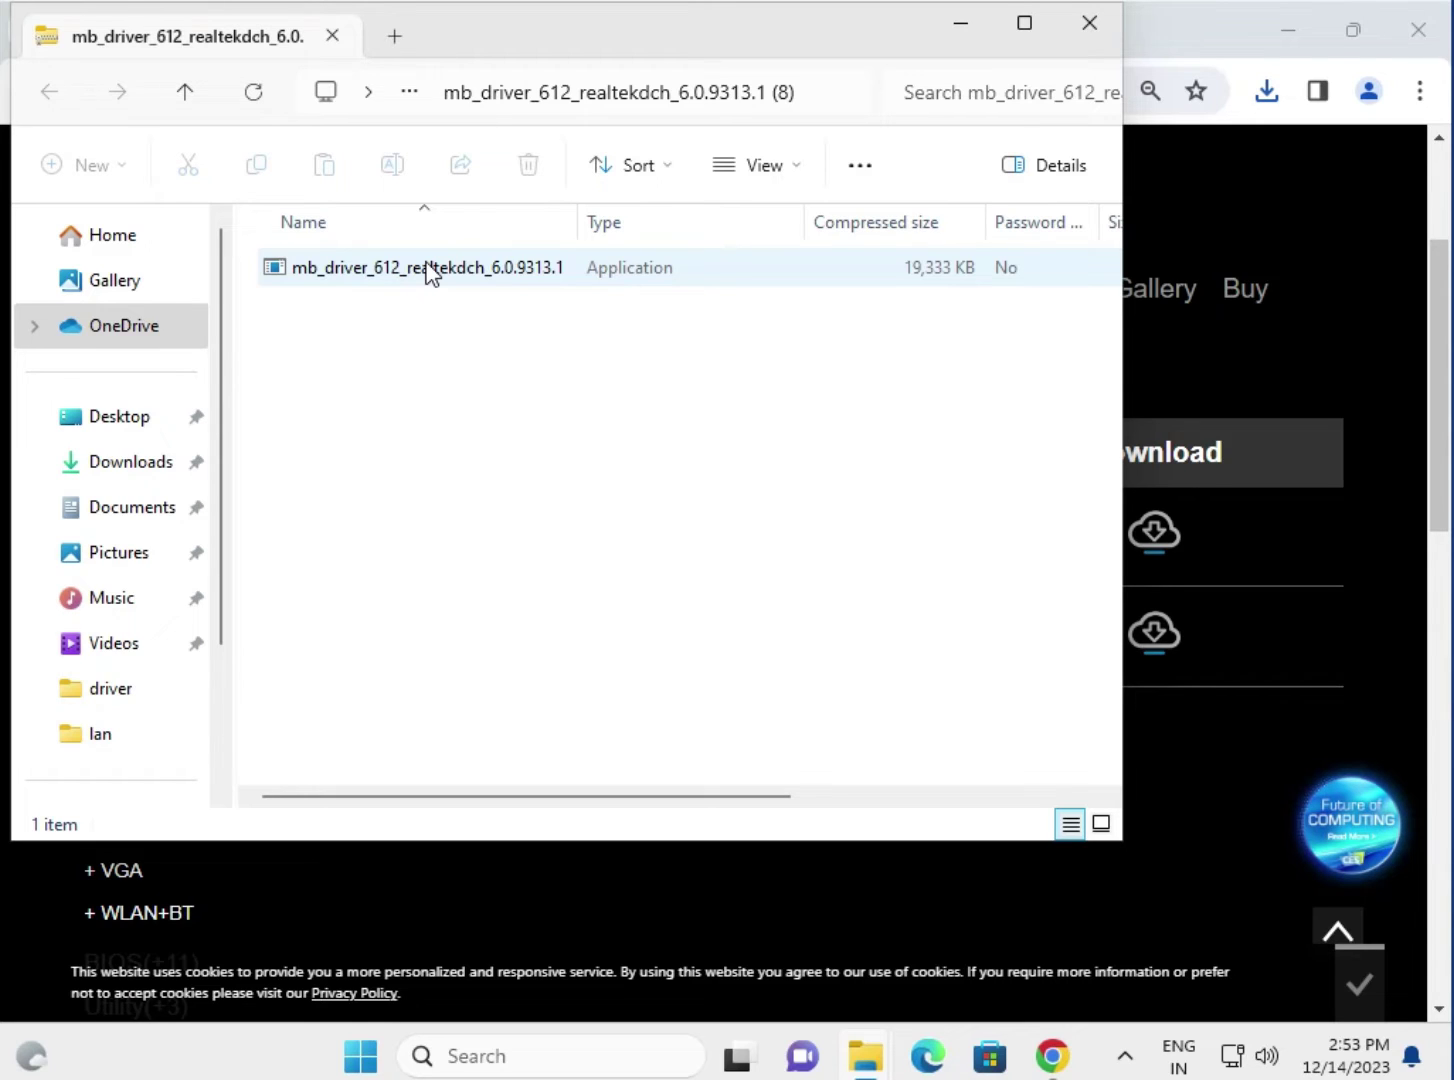
Step: Run the Realtek audio installer from the zip and approve the User Account Control prompt
click(430, 274)
double_click(430, 274)
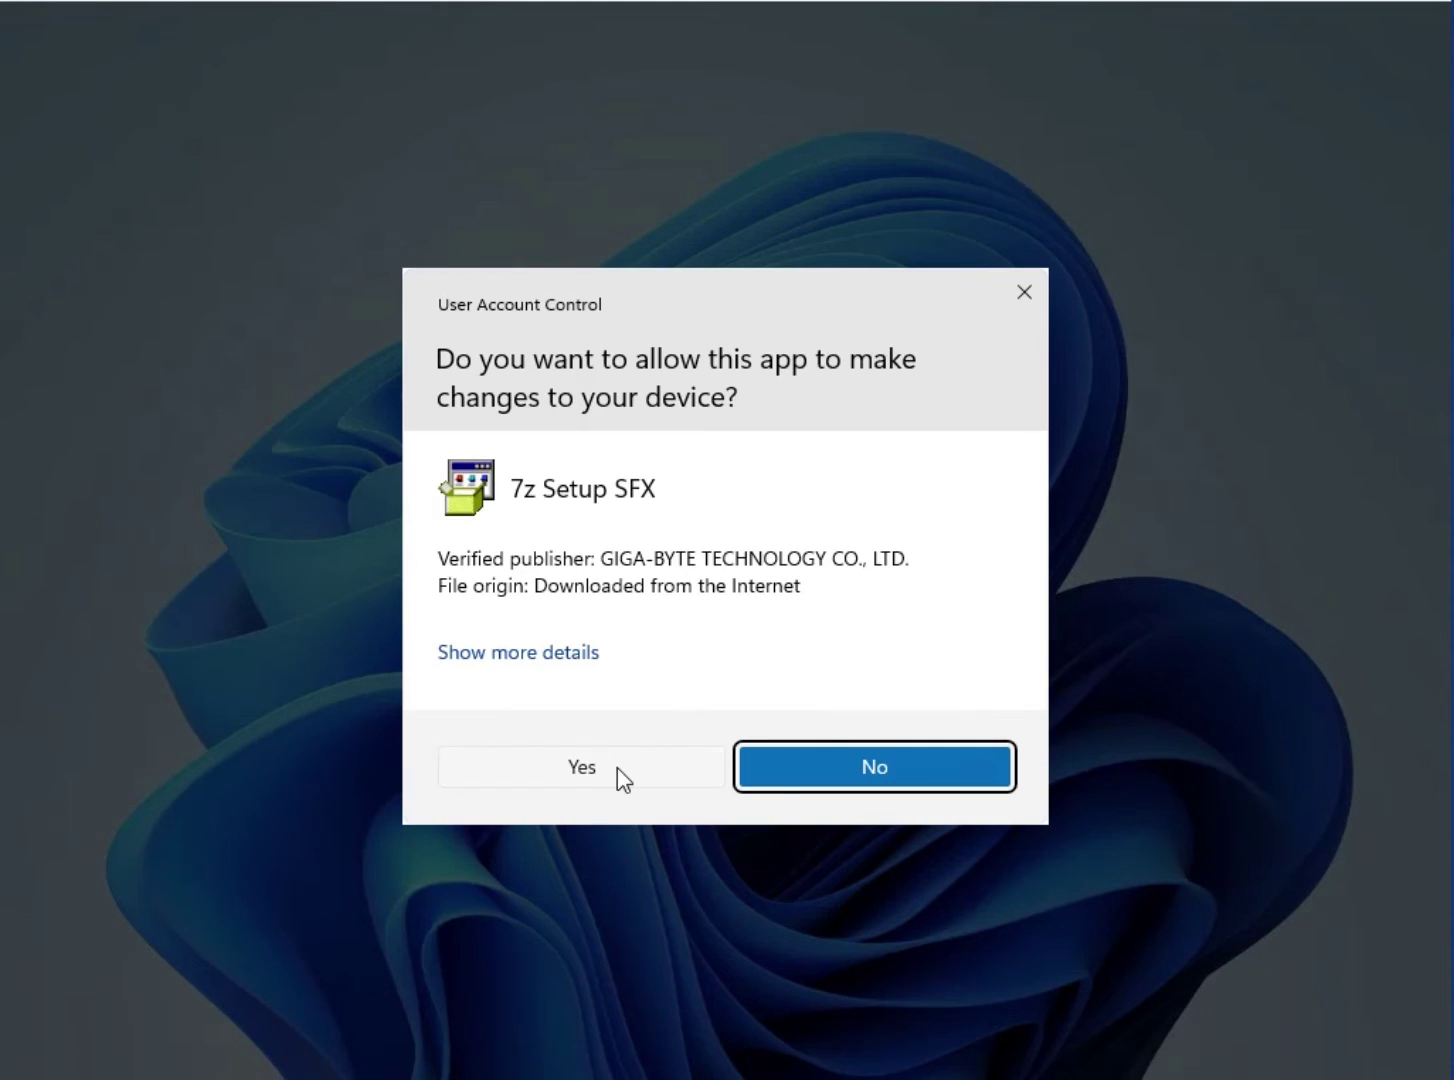
click(617, 767)
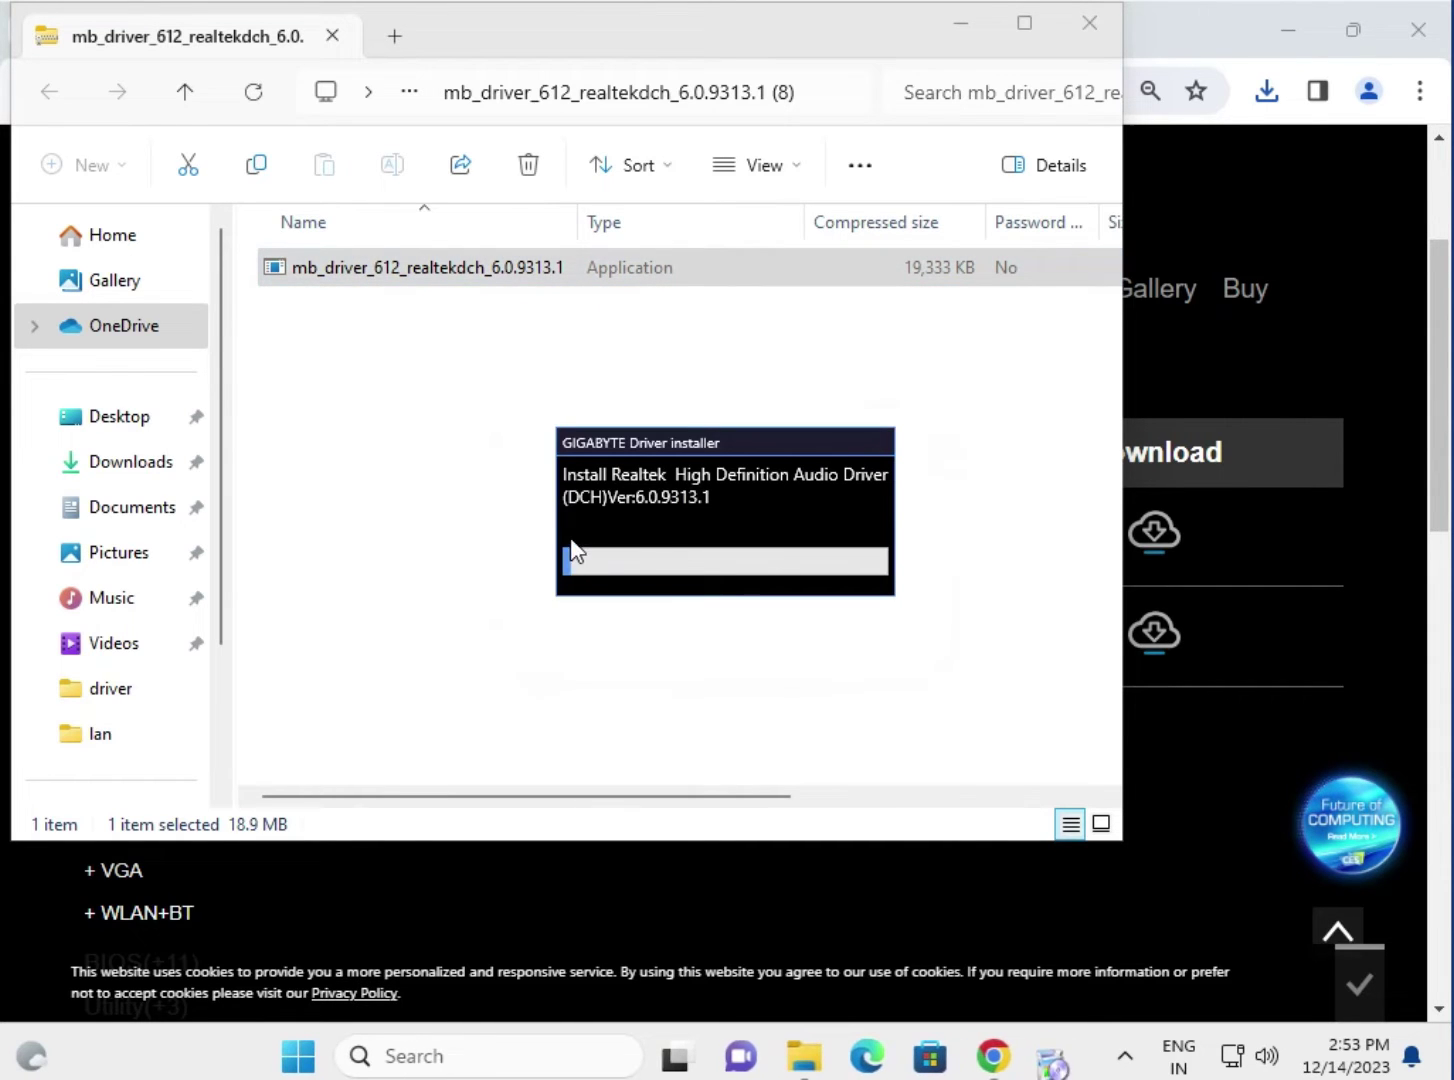
Step: Expand the Chipset drivers, then the LAN drivers showing the Realtek LAN Driver
click(1200, 717)
scroll(244, 722, up, 4)
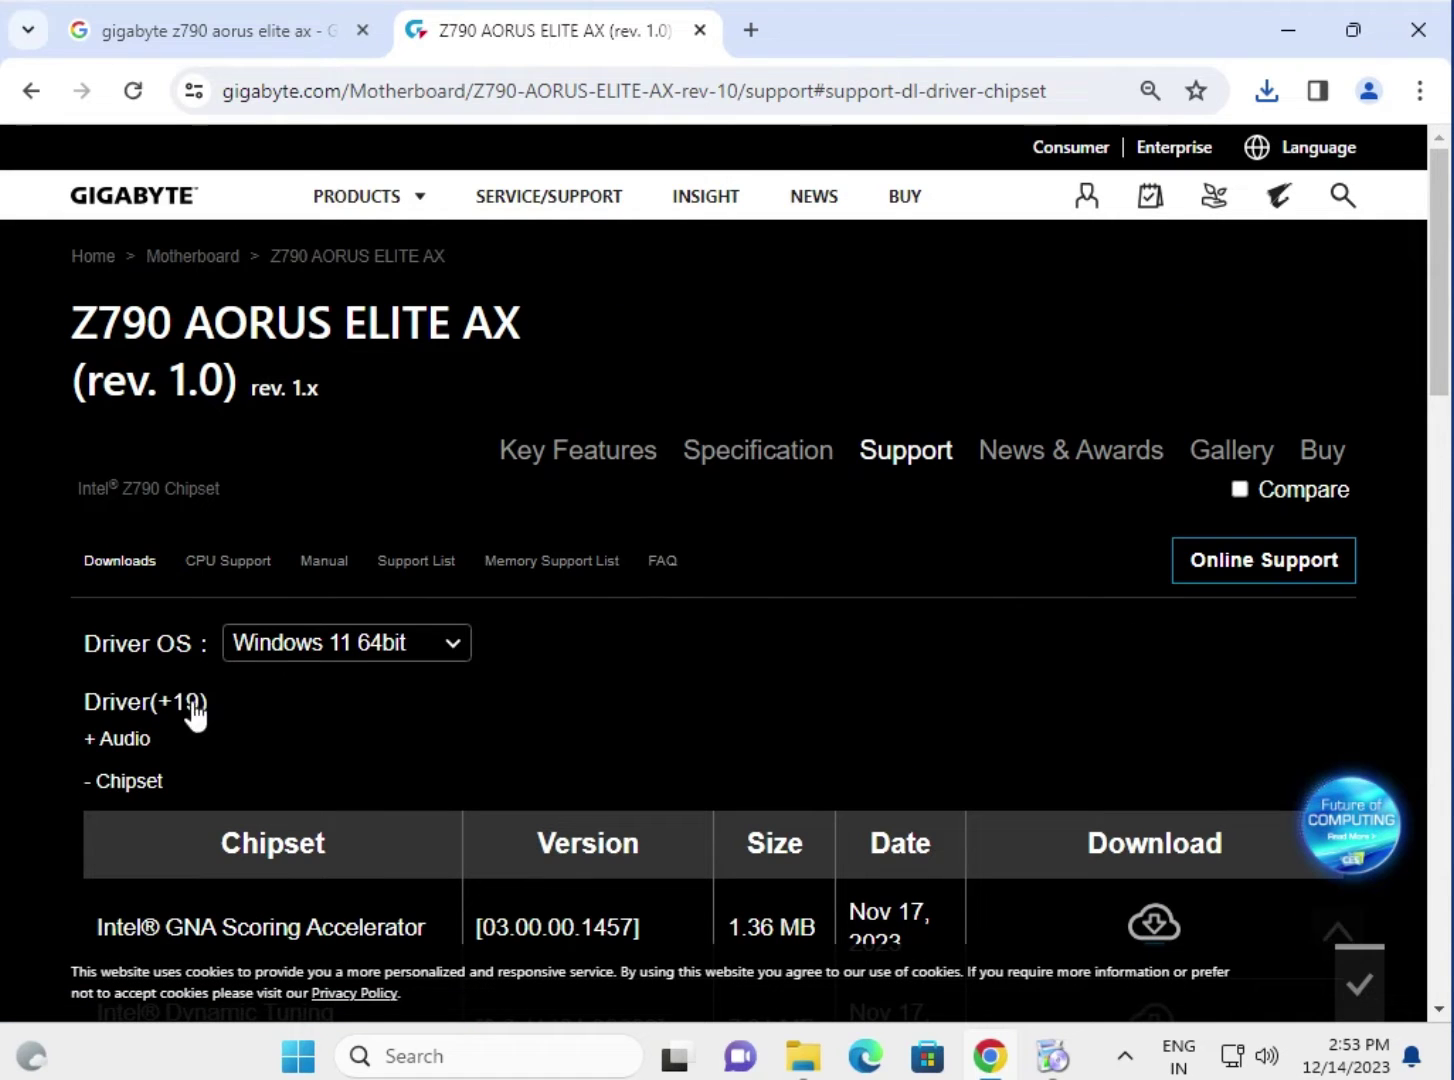
scroll(160, 779, down, 2)
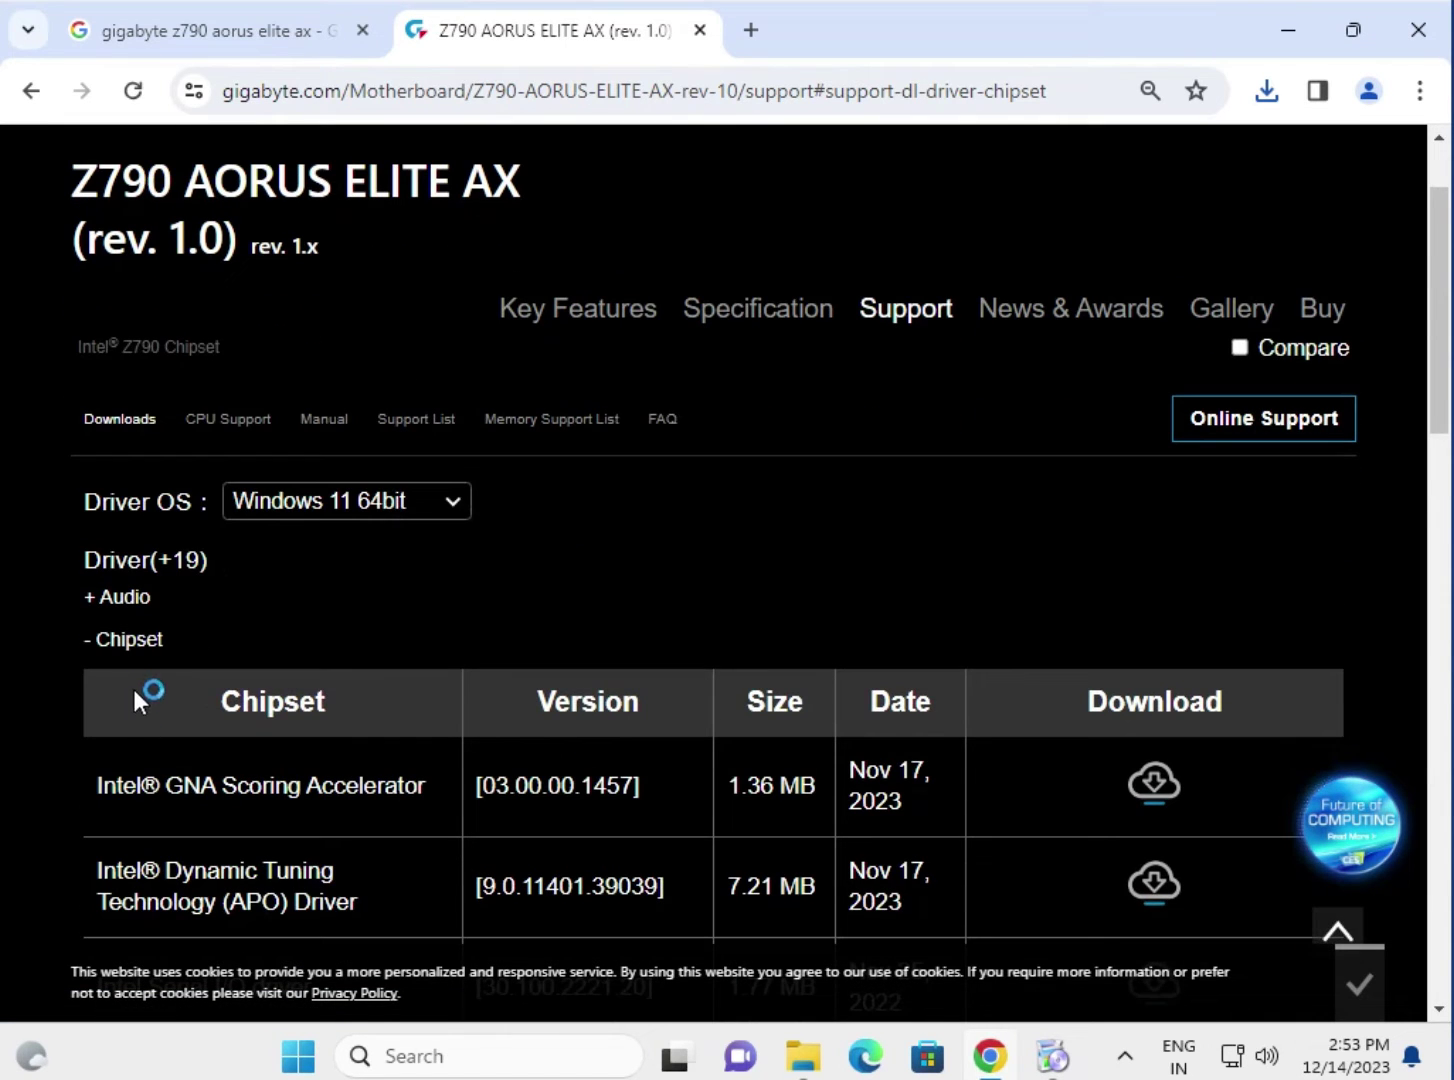
scroll(412, 769, down, 2)
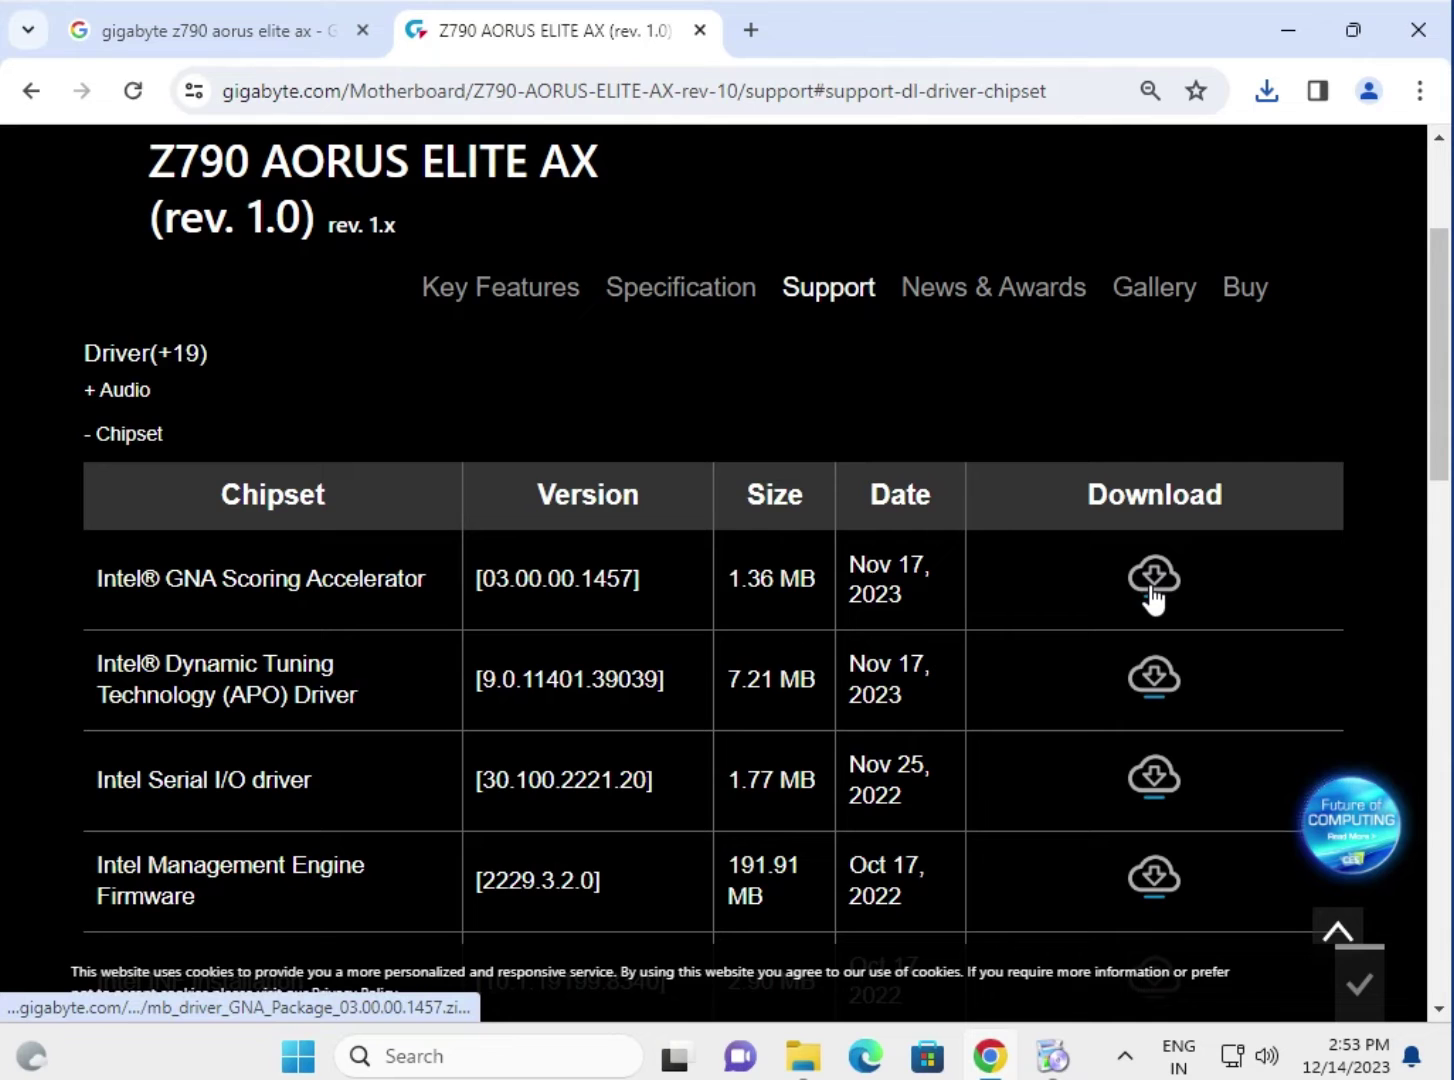
scroll(740, 698, down, 5)
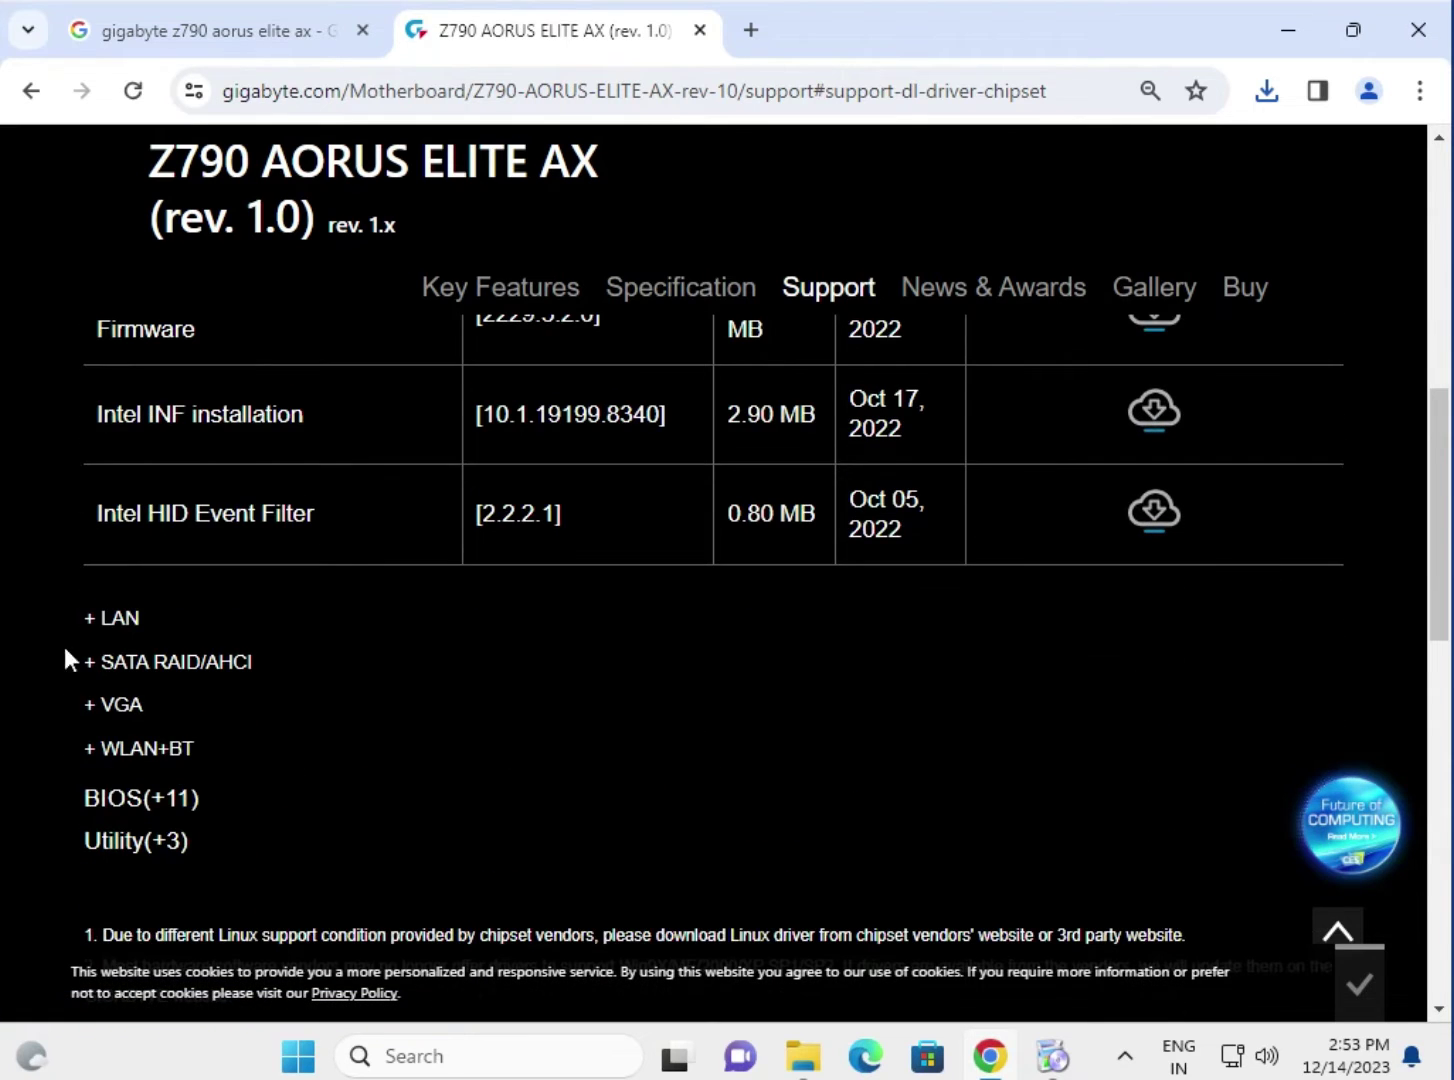
click(110, 617)
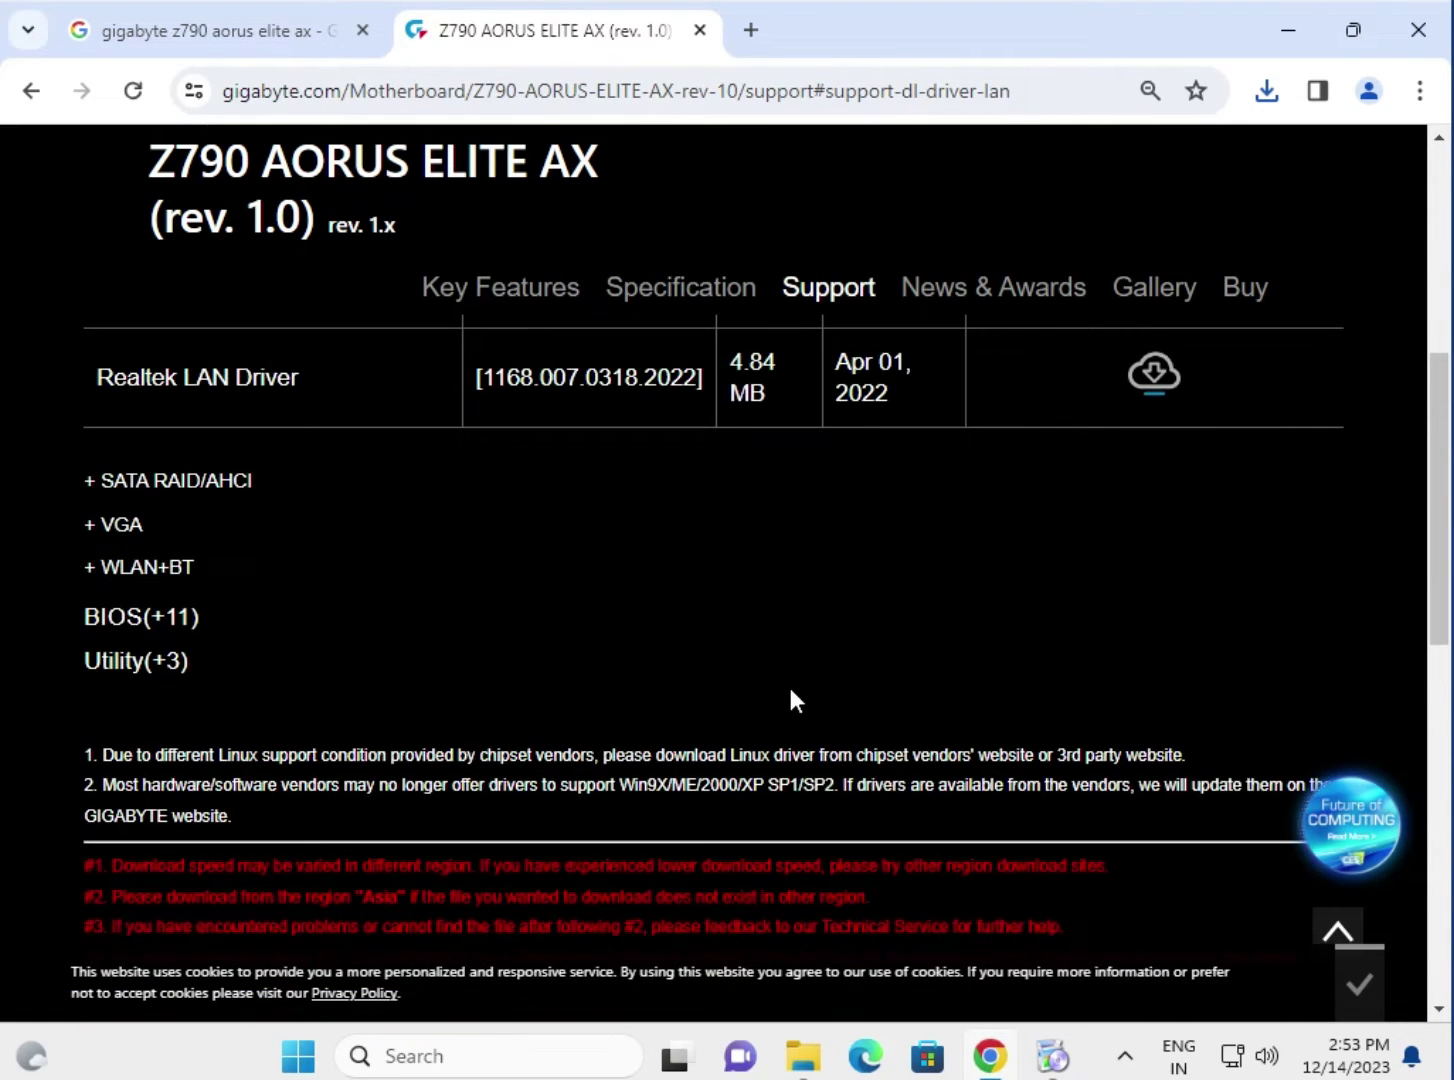
scroll(790, 698, up, 3)
scroll(790, 698, up, 1)
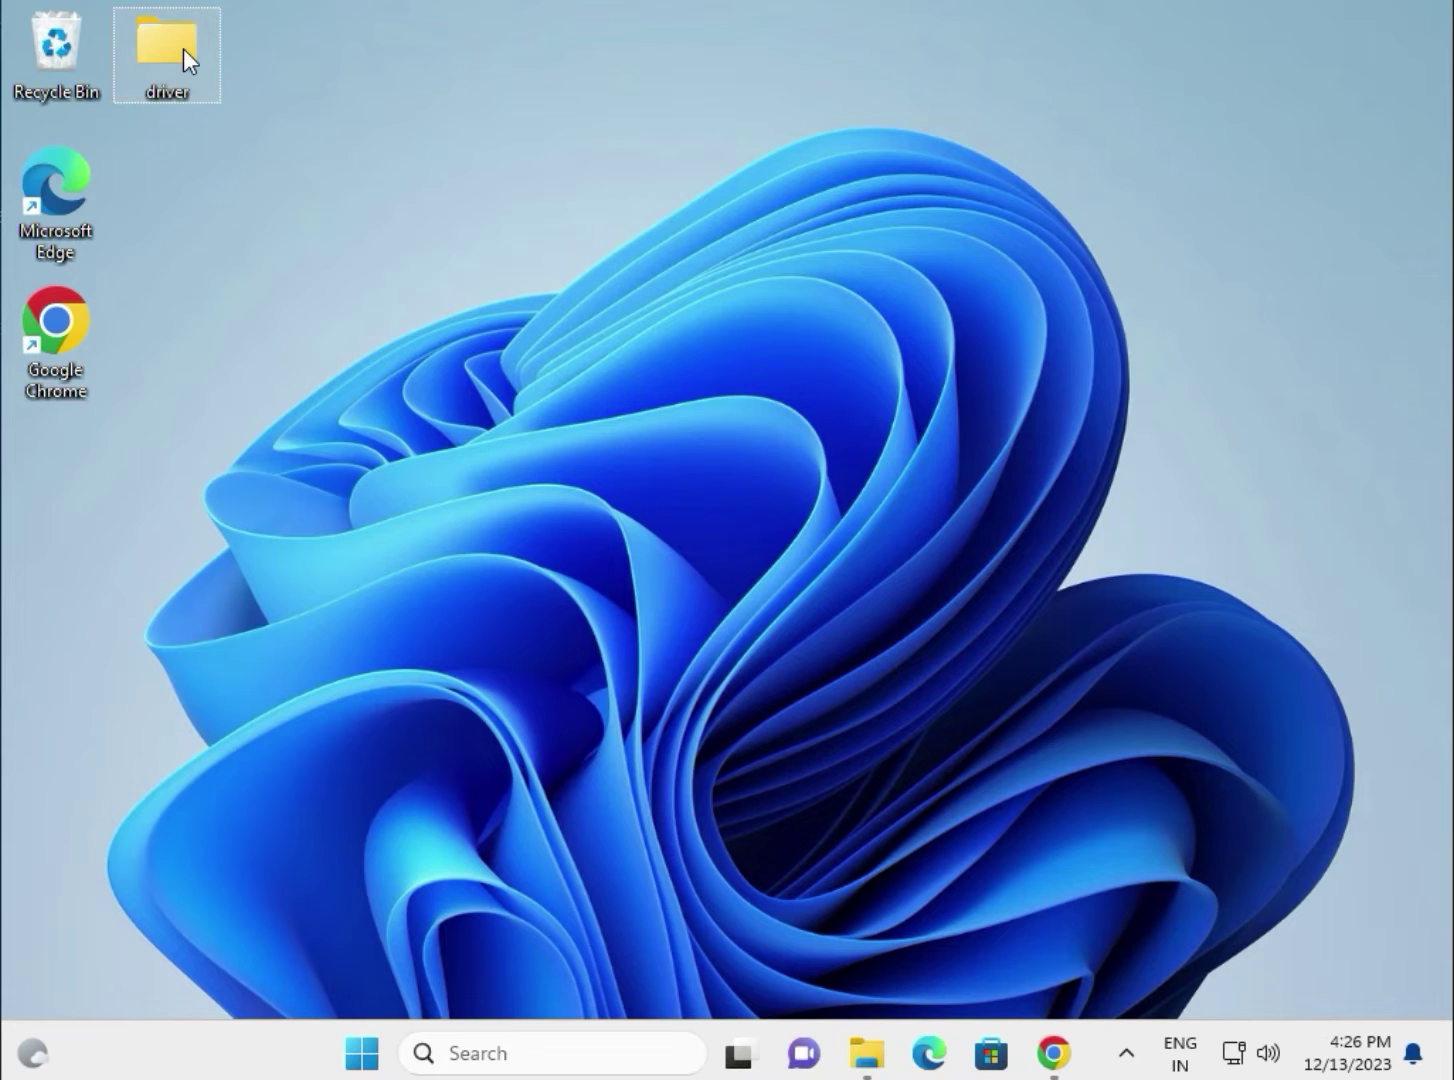
Step: Launch Device Manager from the Start button's right-click menu
mouse_move(183, 48)
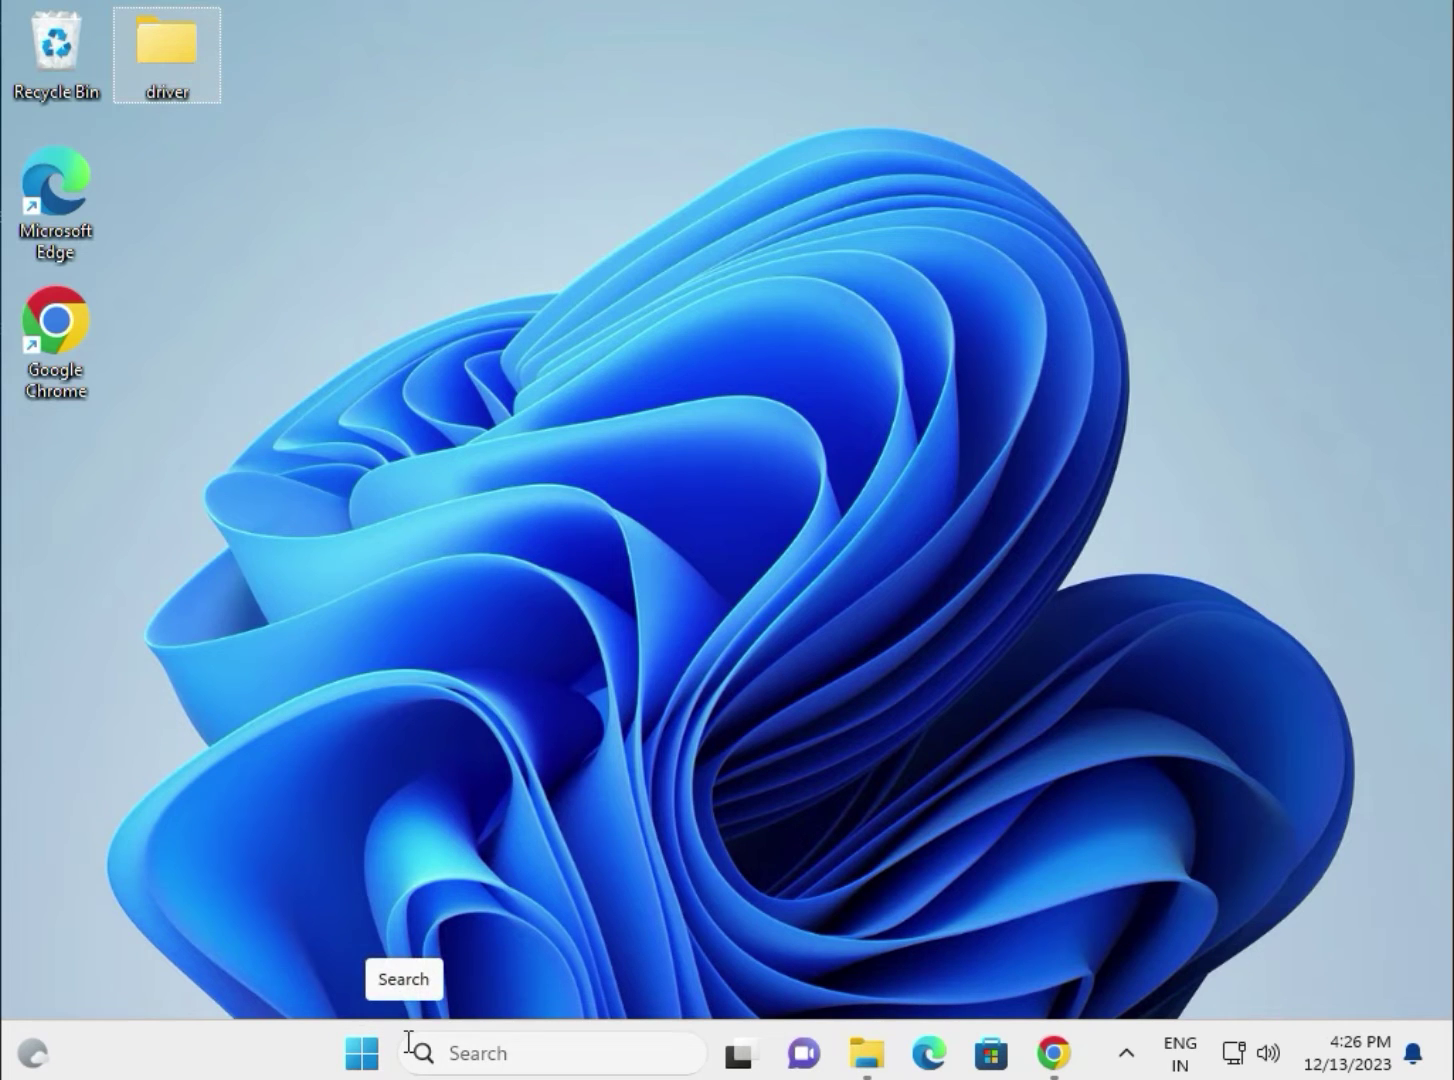
right_click(360, 1053)
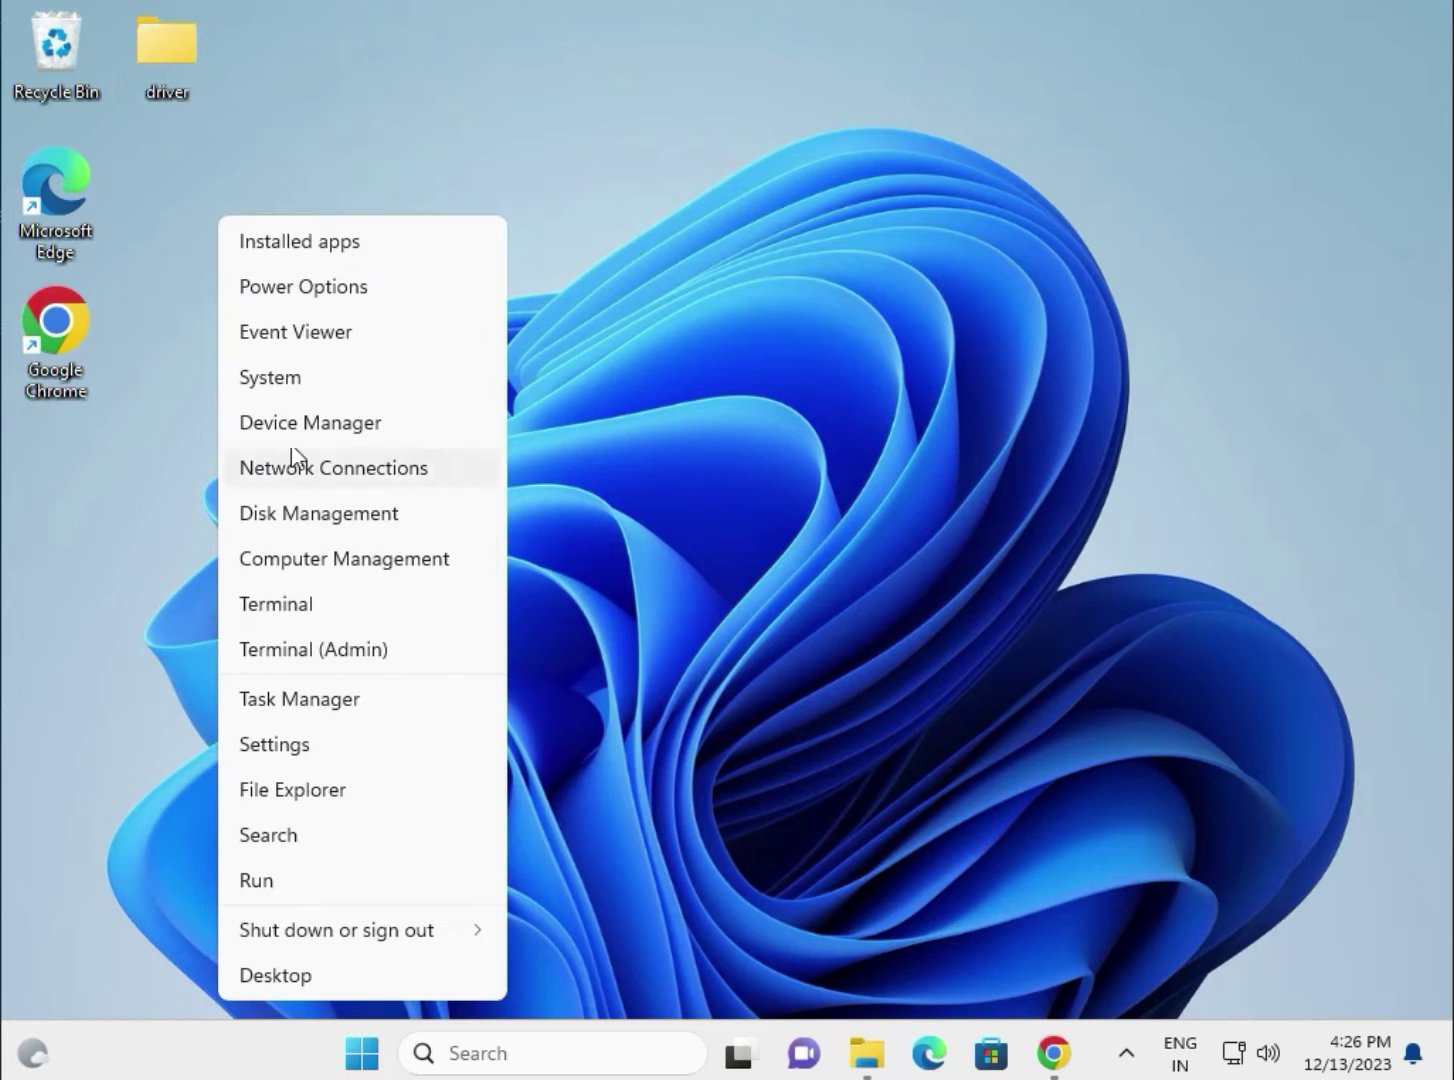
click(300, 430)
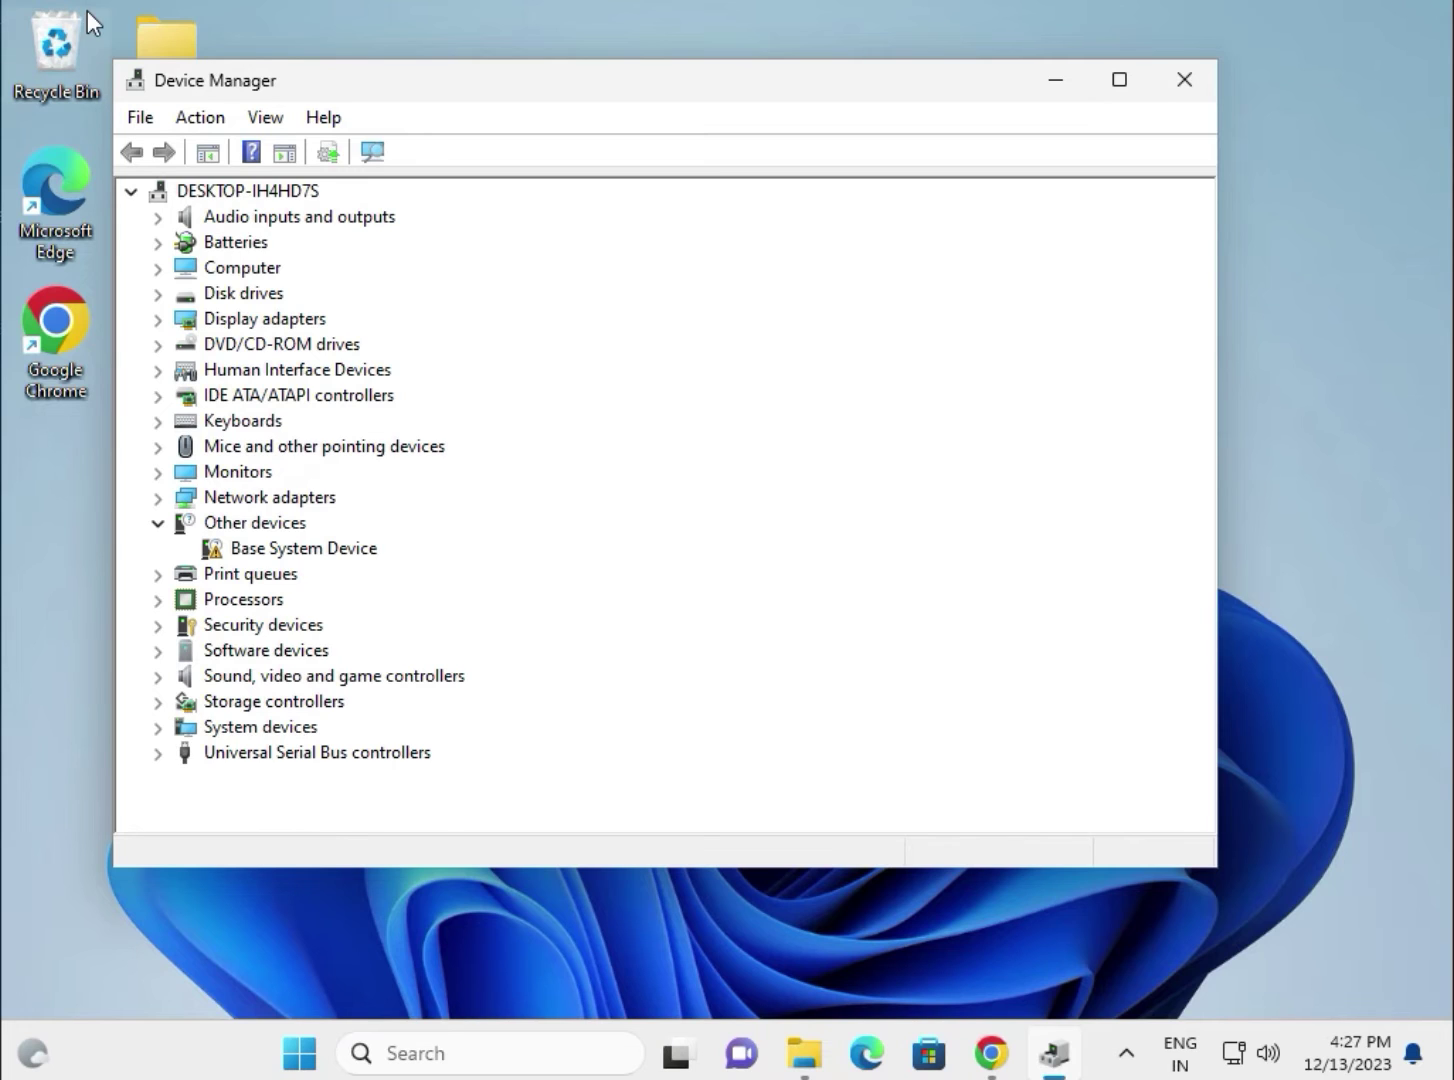
Step: Move Device Manager aside to expose the desktop driver folder, then expand Display adapters
drag(295, 84, 395, 99)
click(188, 46)
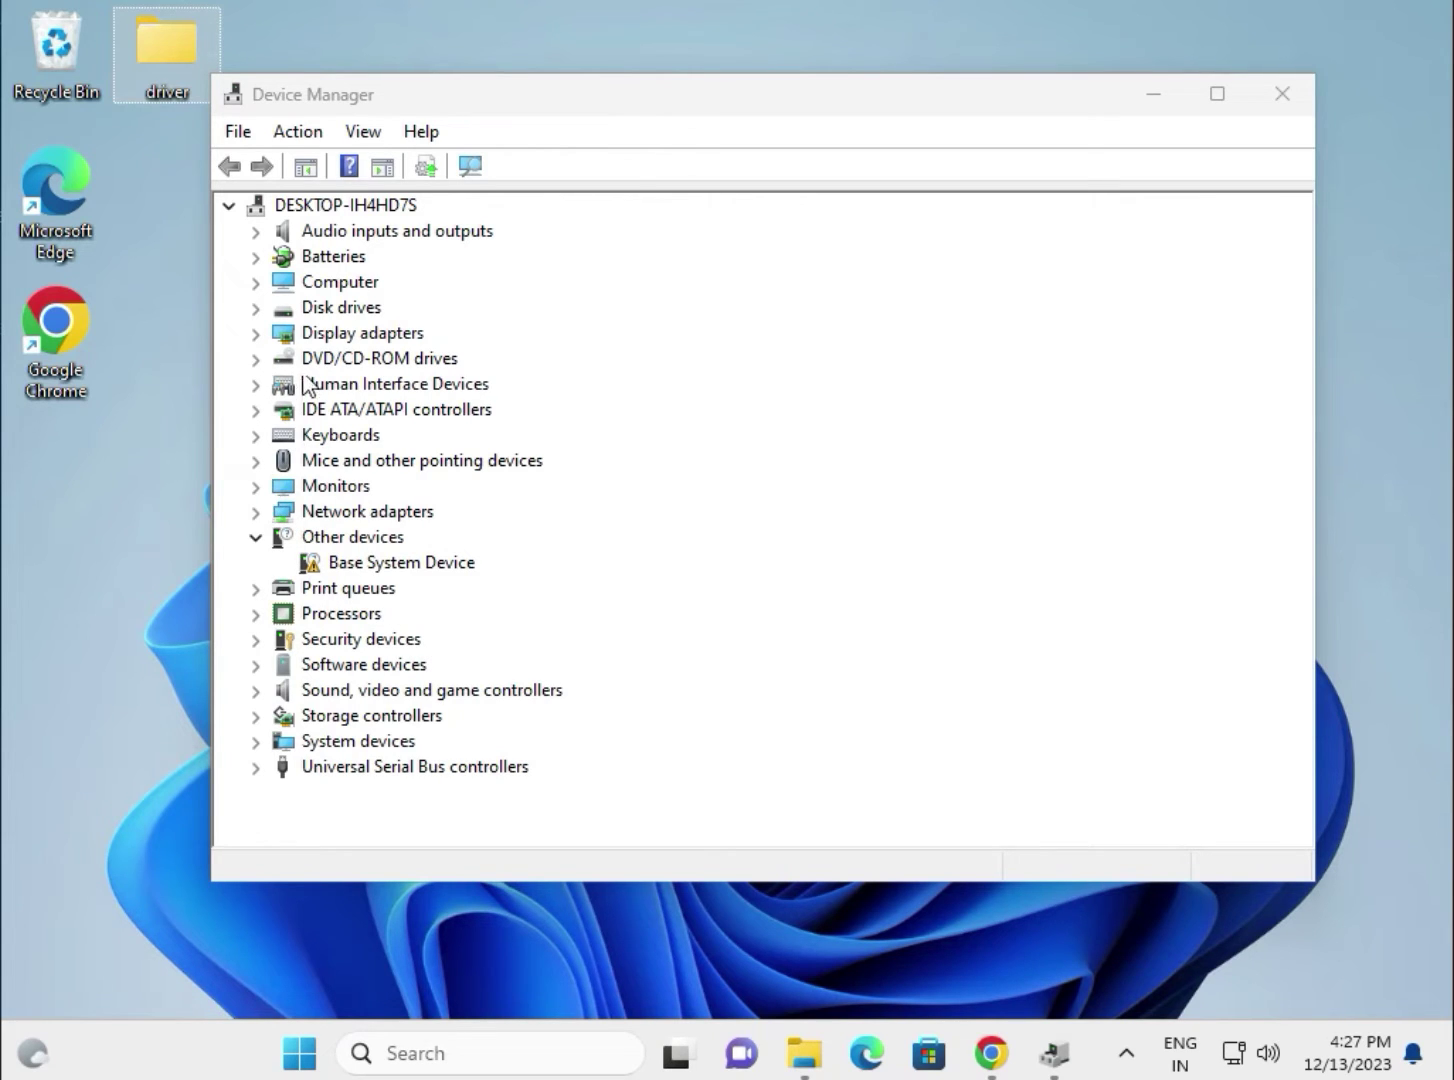
click(255, 337)
click(255, 337)
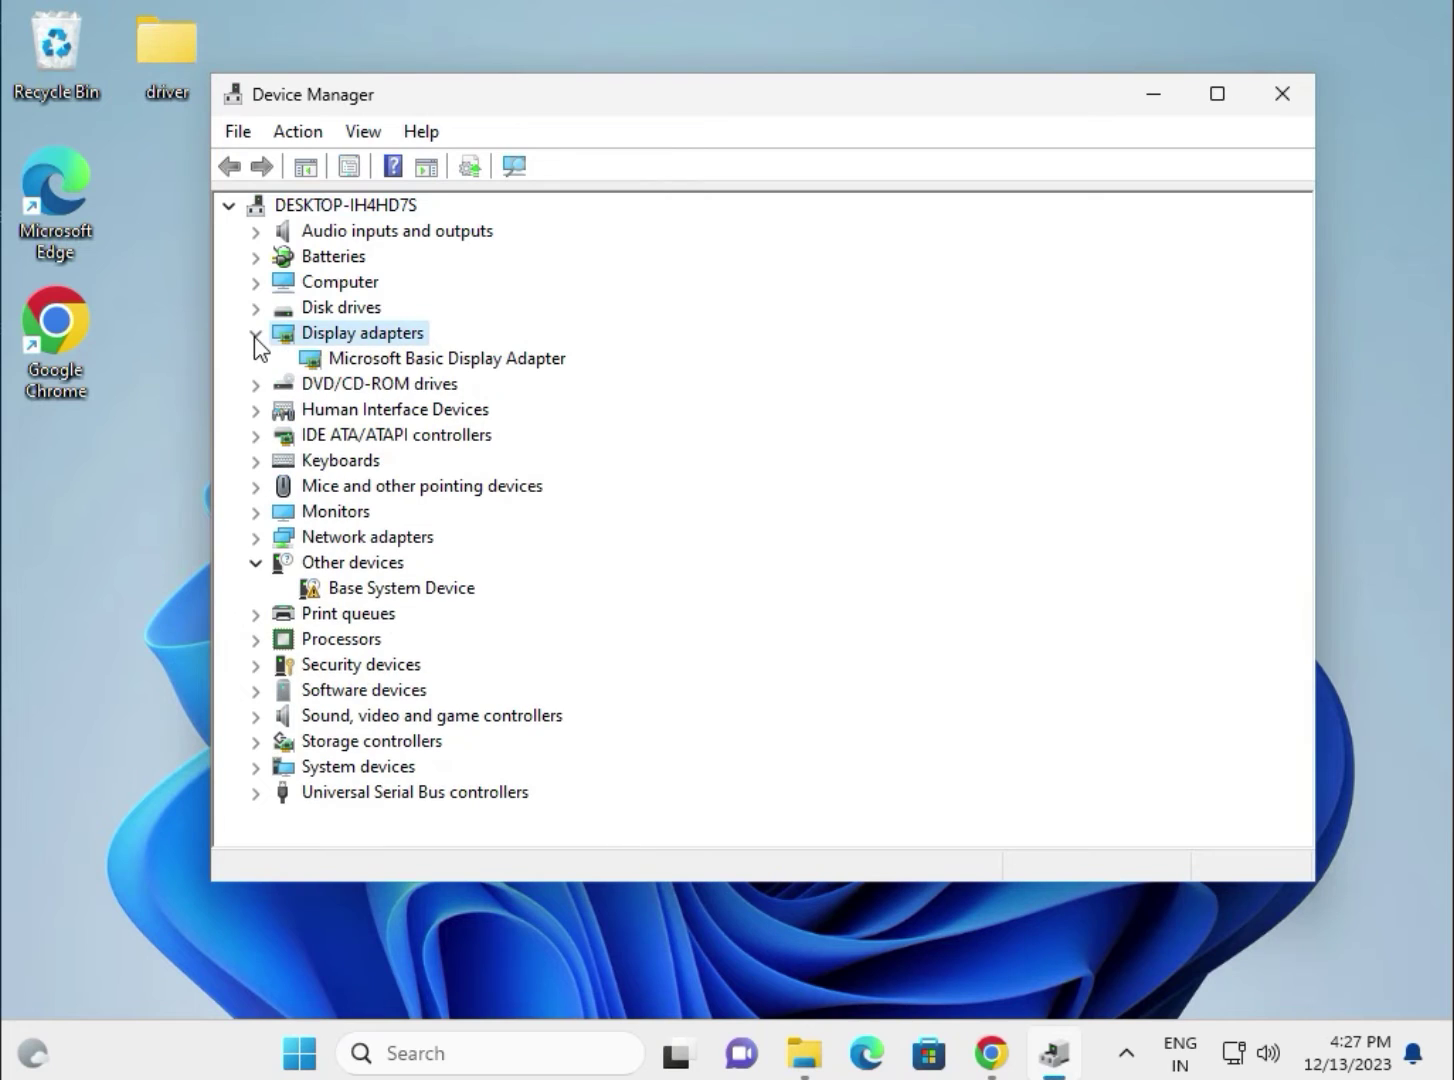
Step: Search Desktop\driver for the Microsoft Basic Display Adapter's driver; the best one is already installed
right_click(370, 362)
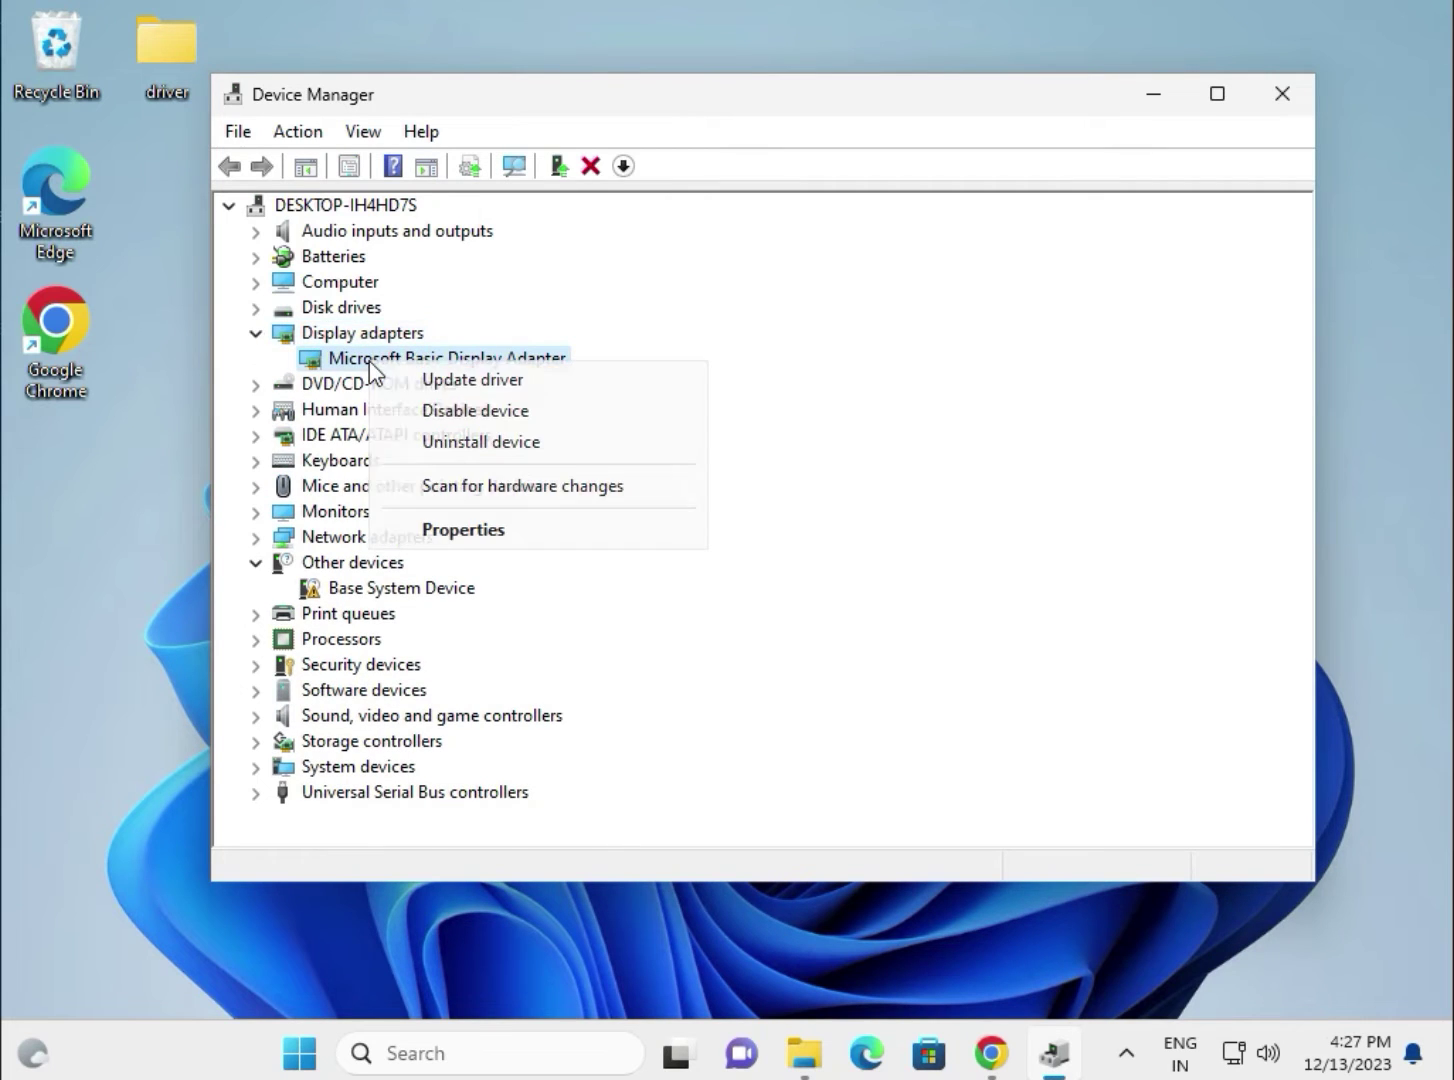
click(443, 381)
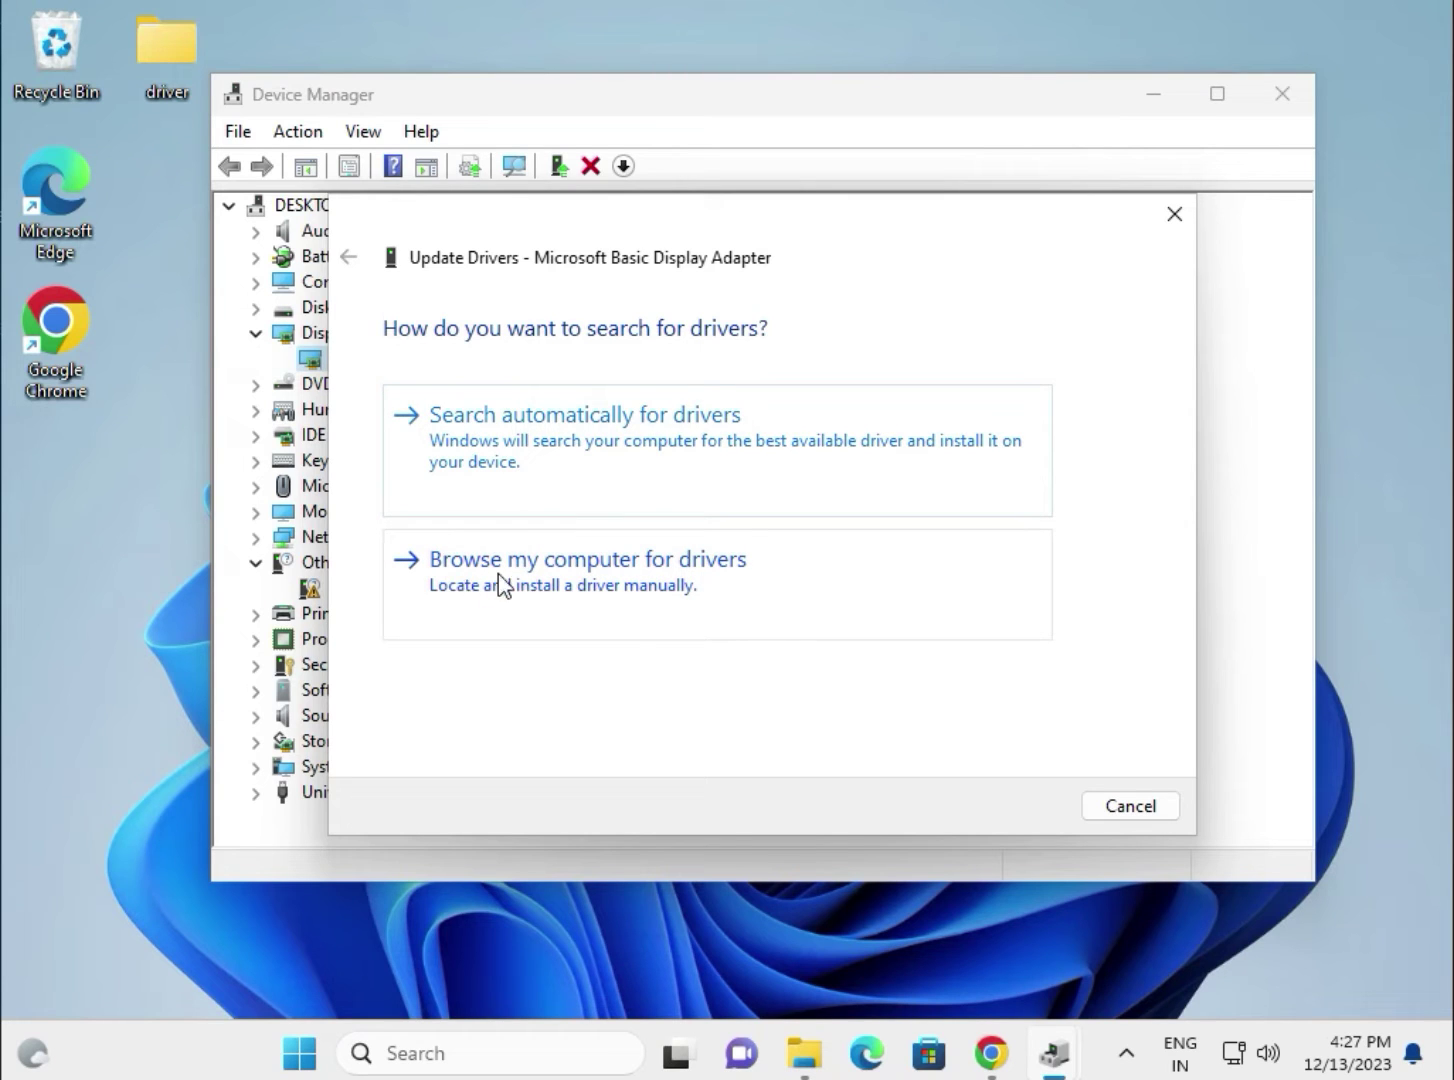
click(672, 585)
click(993, 443)
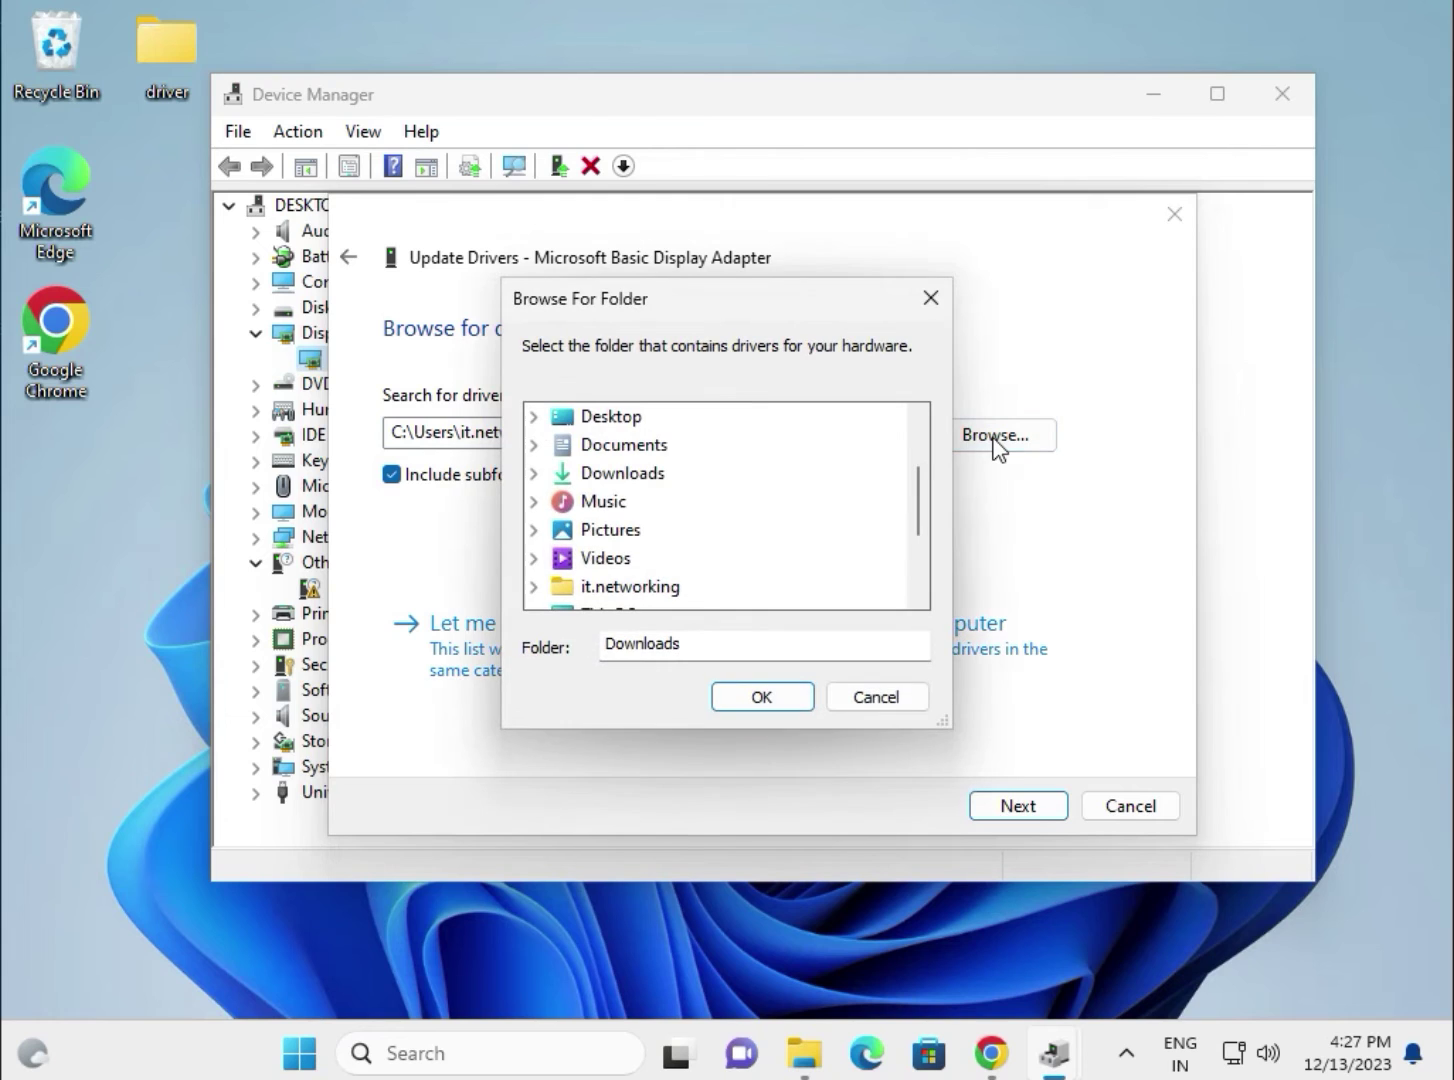
click(606, 420)
click(629, 560)
scroll(629, 565, down, 1)
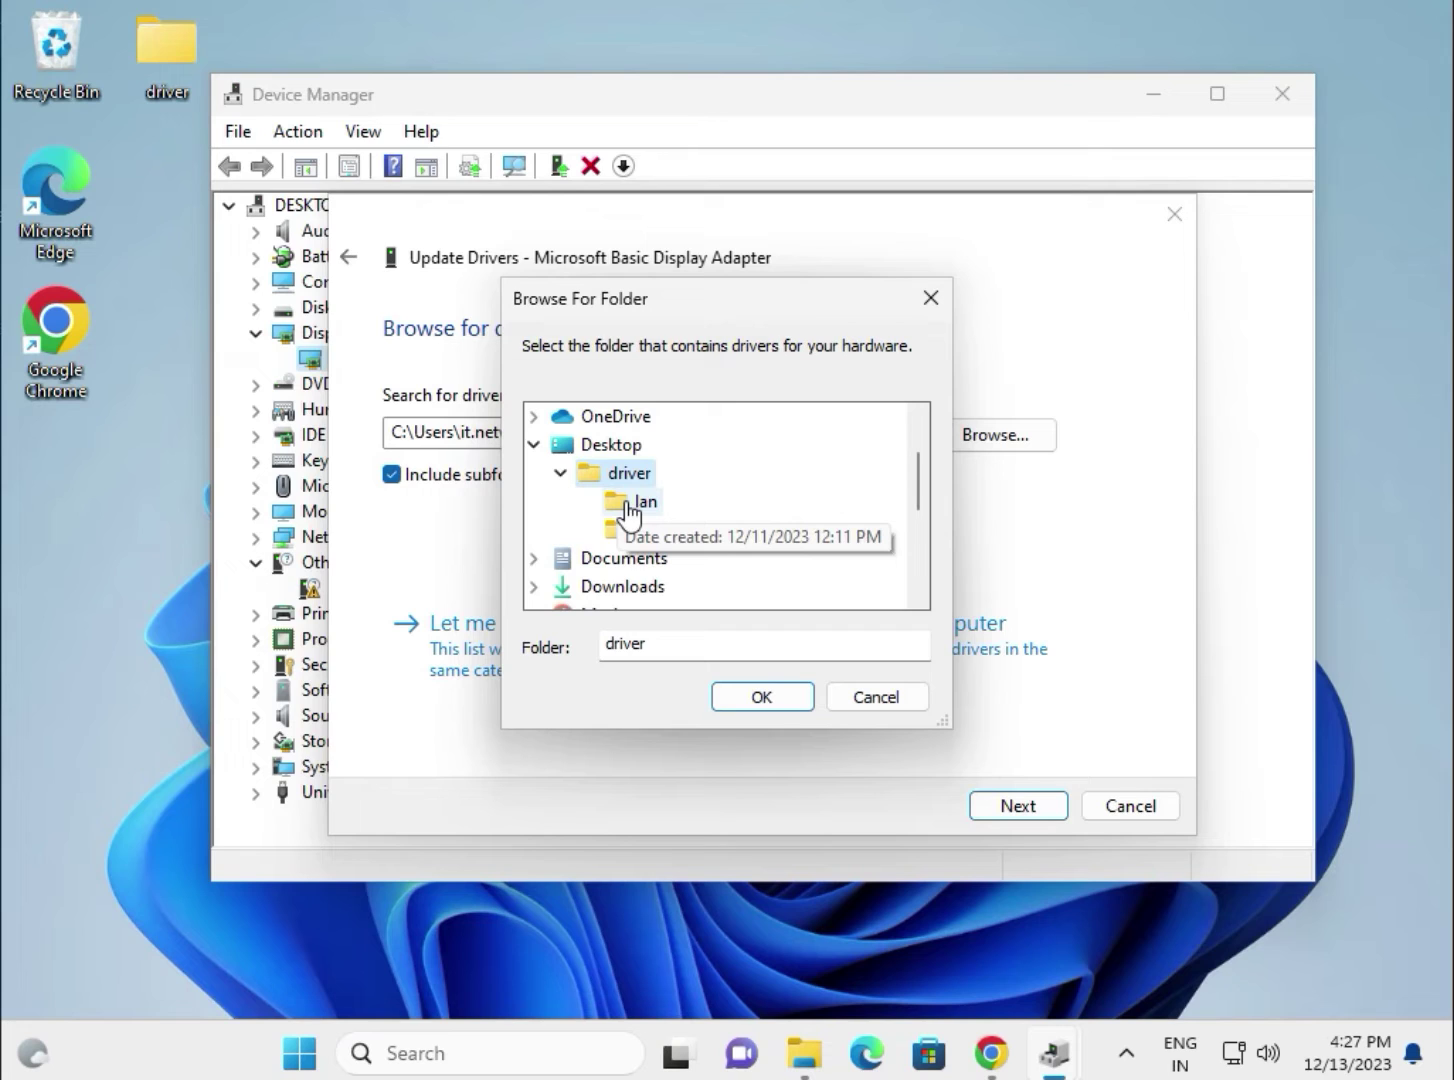
click(764, 694)
click(1032, 808)
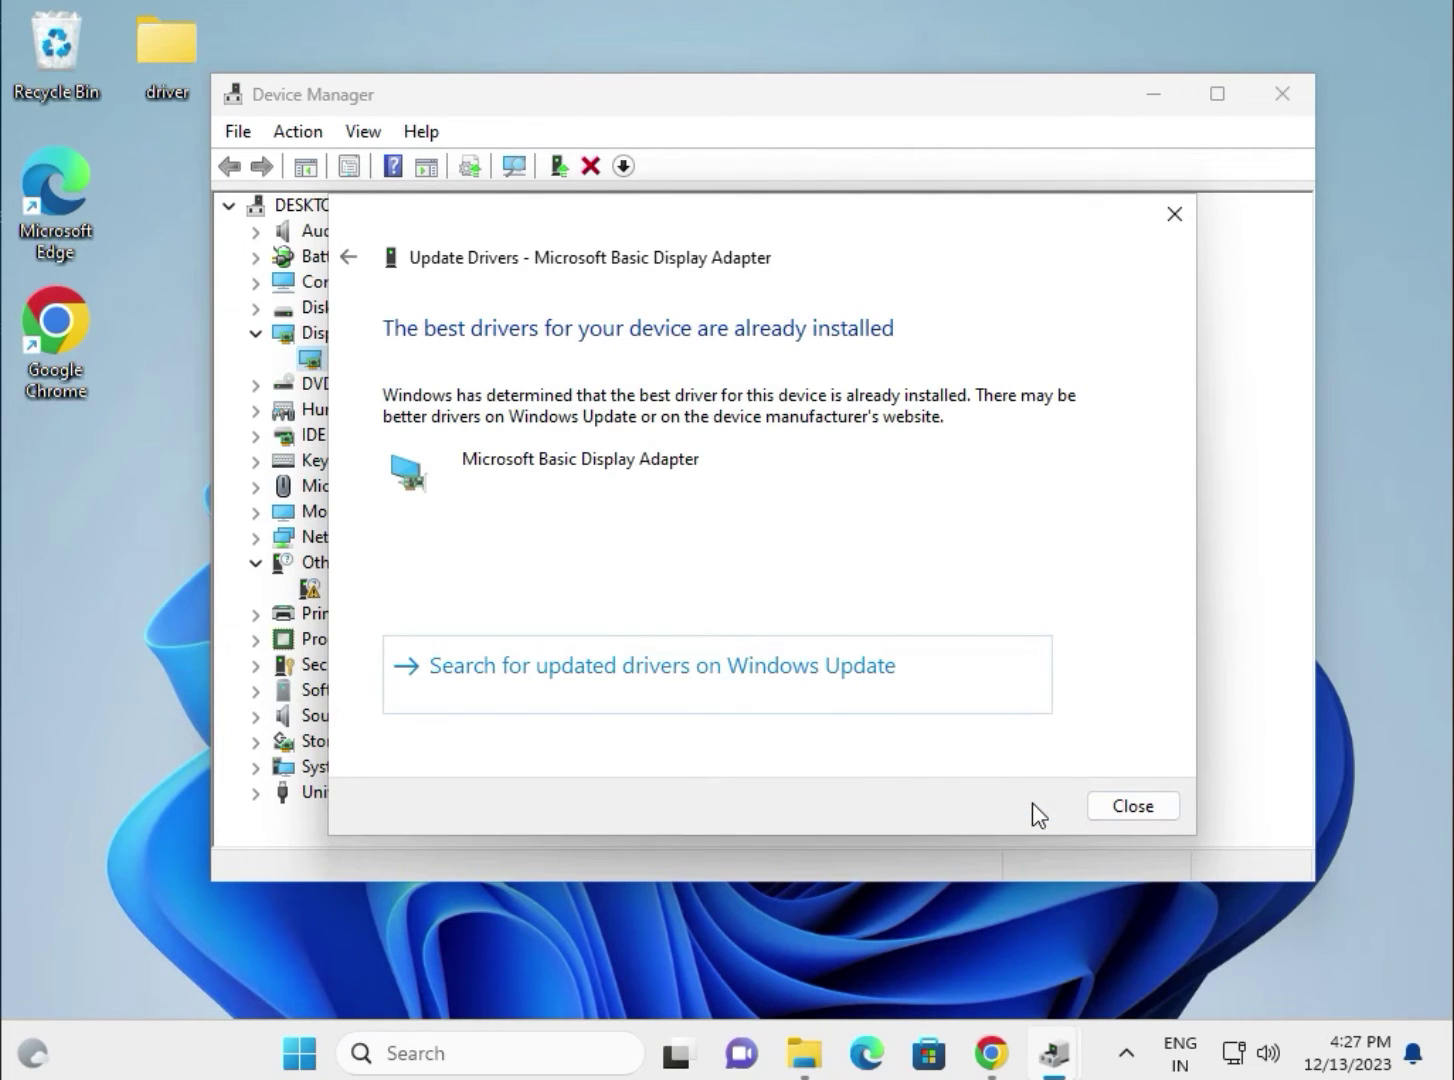
click(1110, 808)
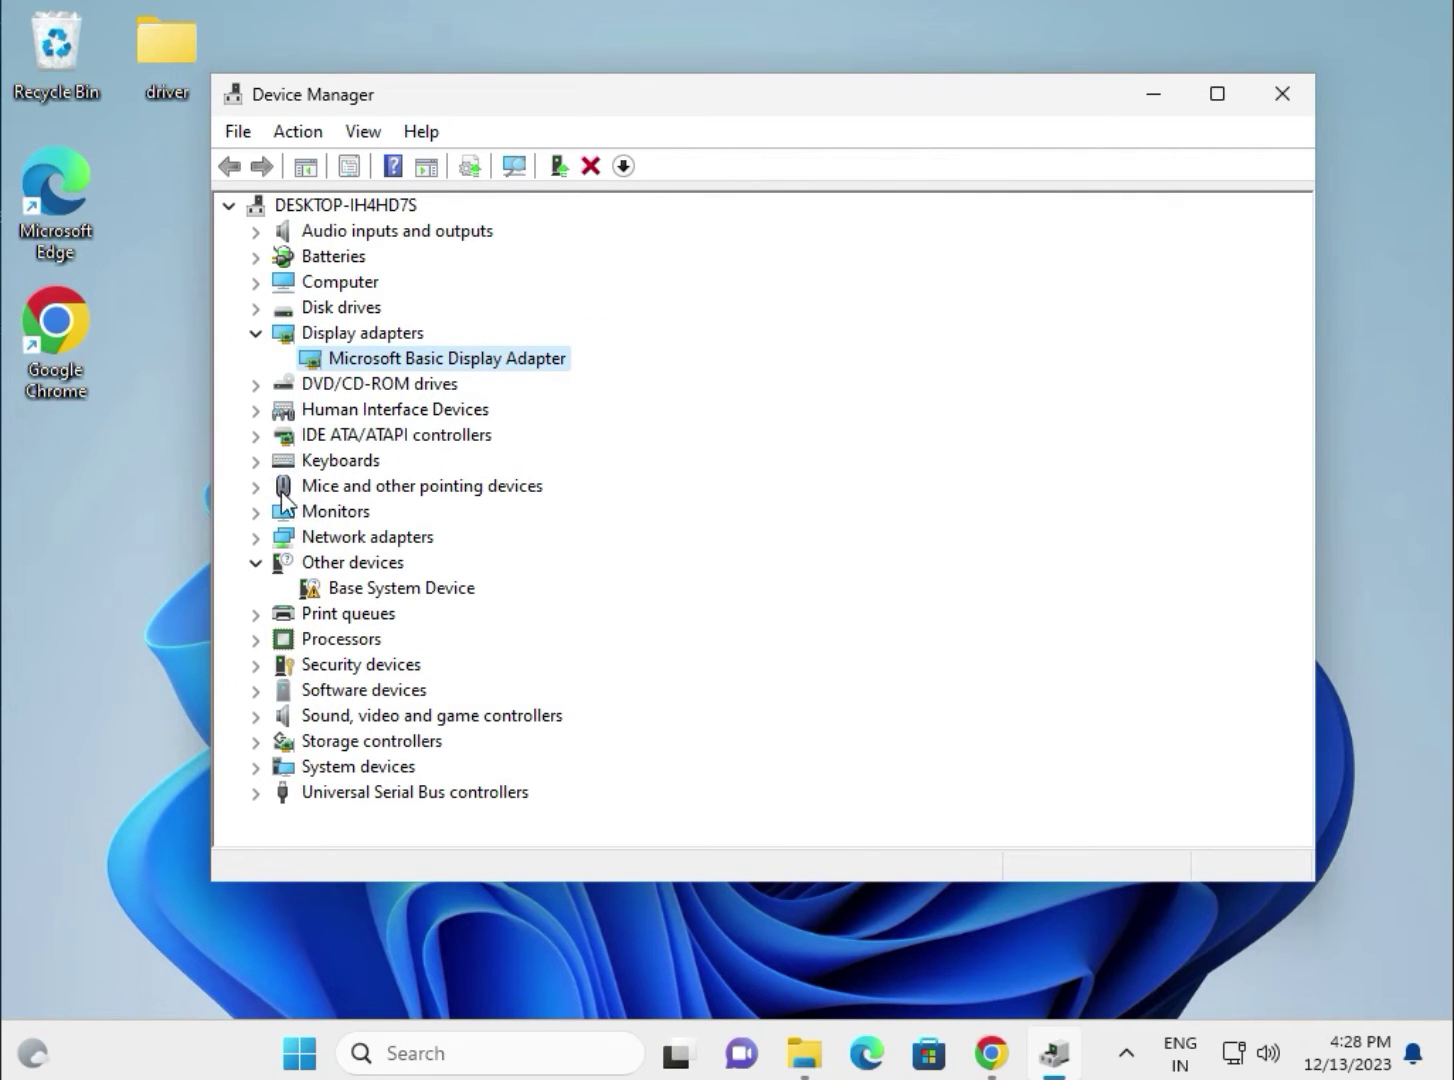
Step: Expand Network adapters and select the Intel(R) PRO/1000 MT Desktop Adapter
click(258, 537)
click(418, 564)
right_click(420, 566)
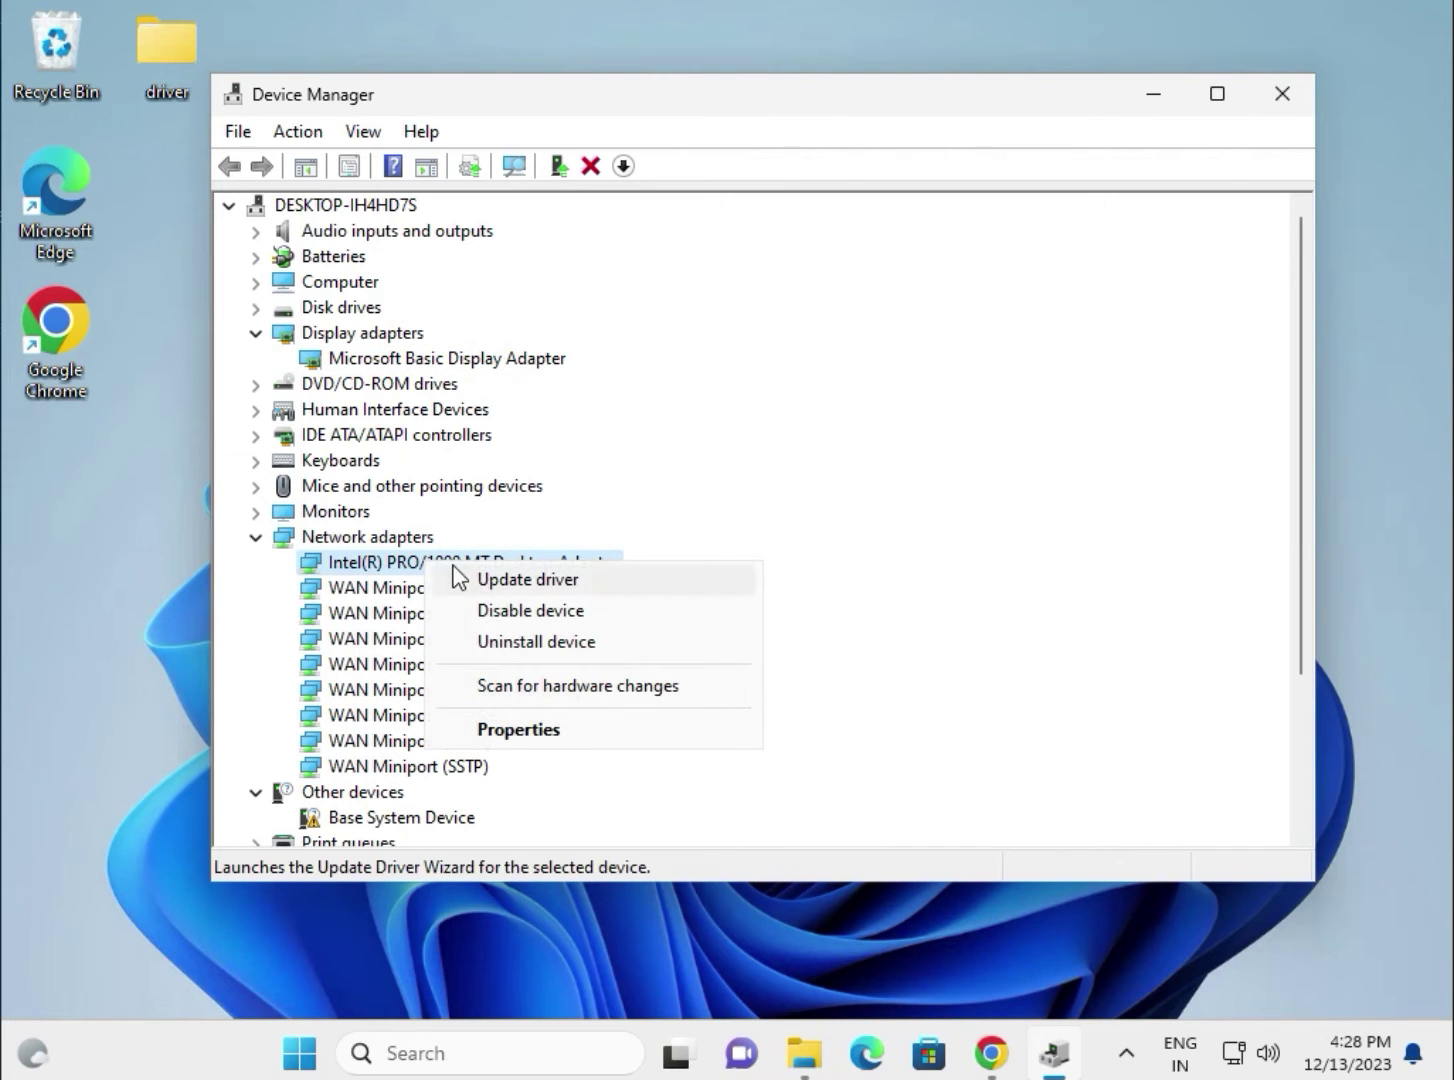
click(877, 540)
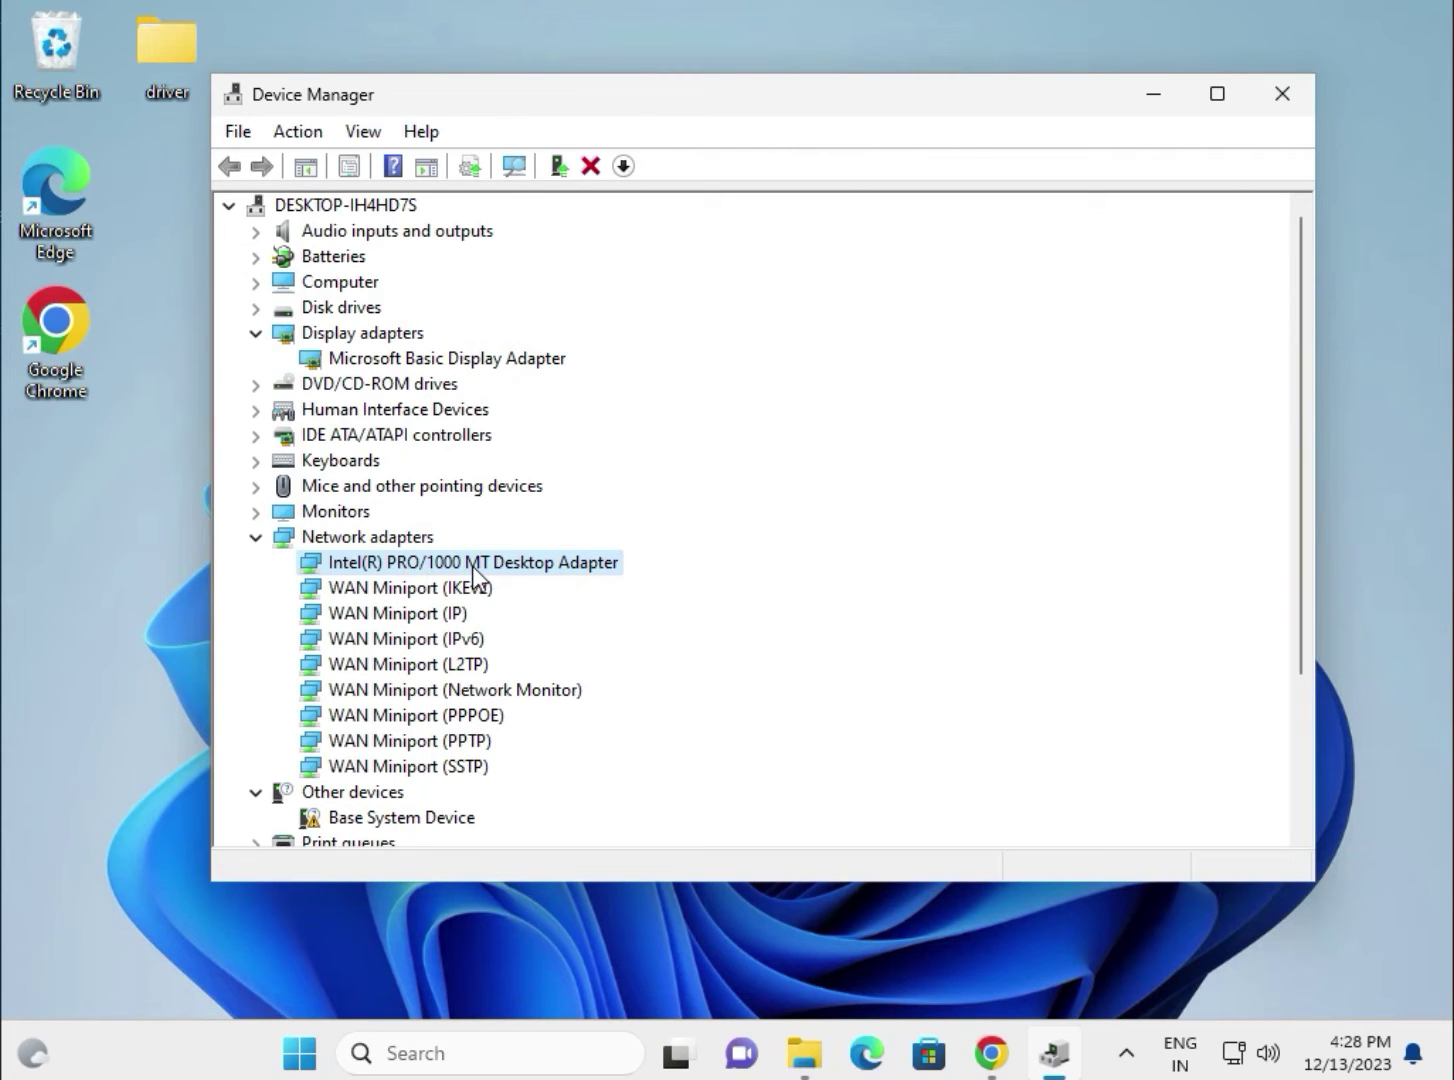
Step: Search the desktop driver folder for the adapter's driver; the best one is already installed
right_click(587, 578)
click(661, 584)
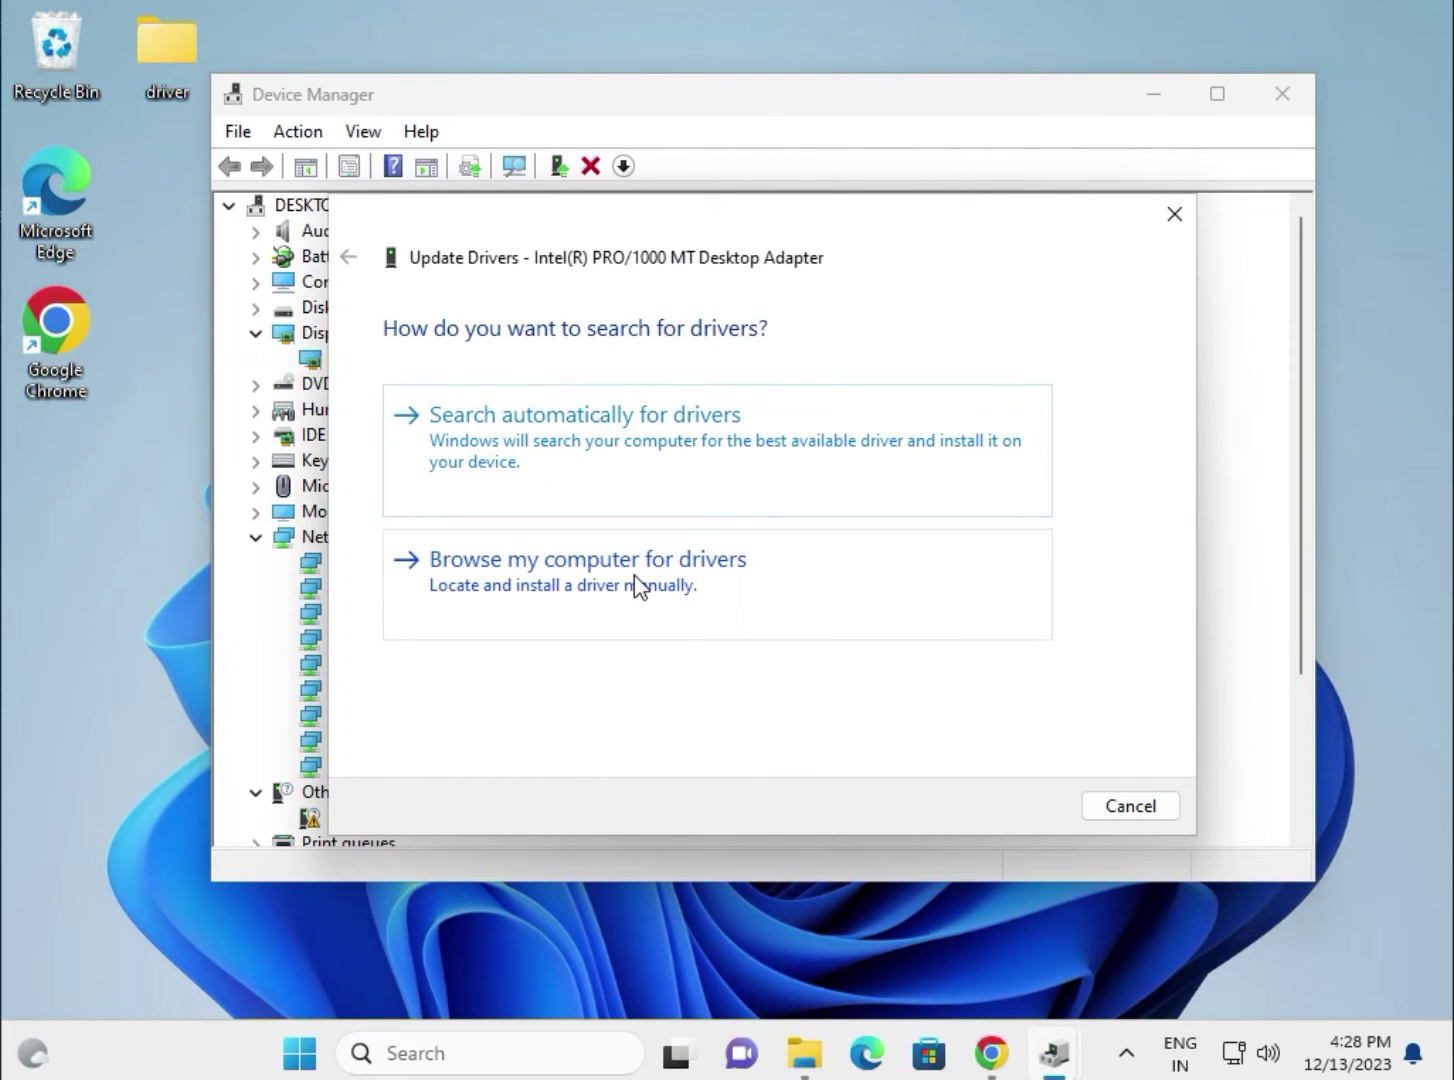
click(652, 587)
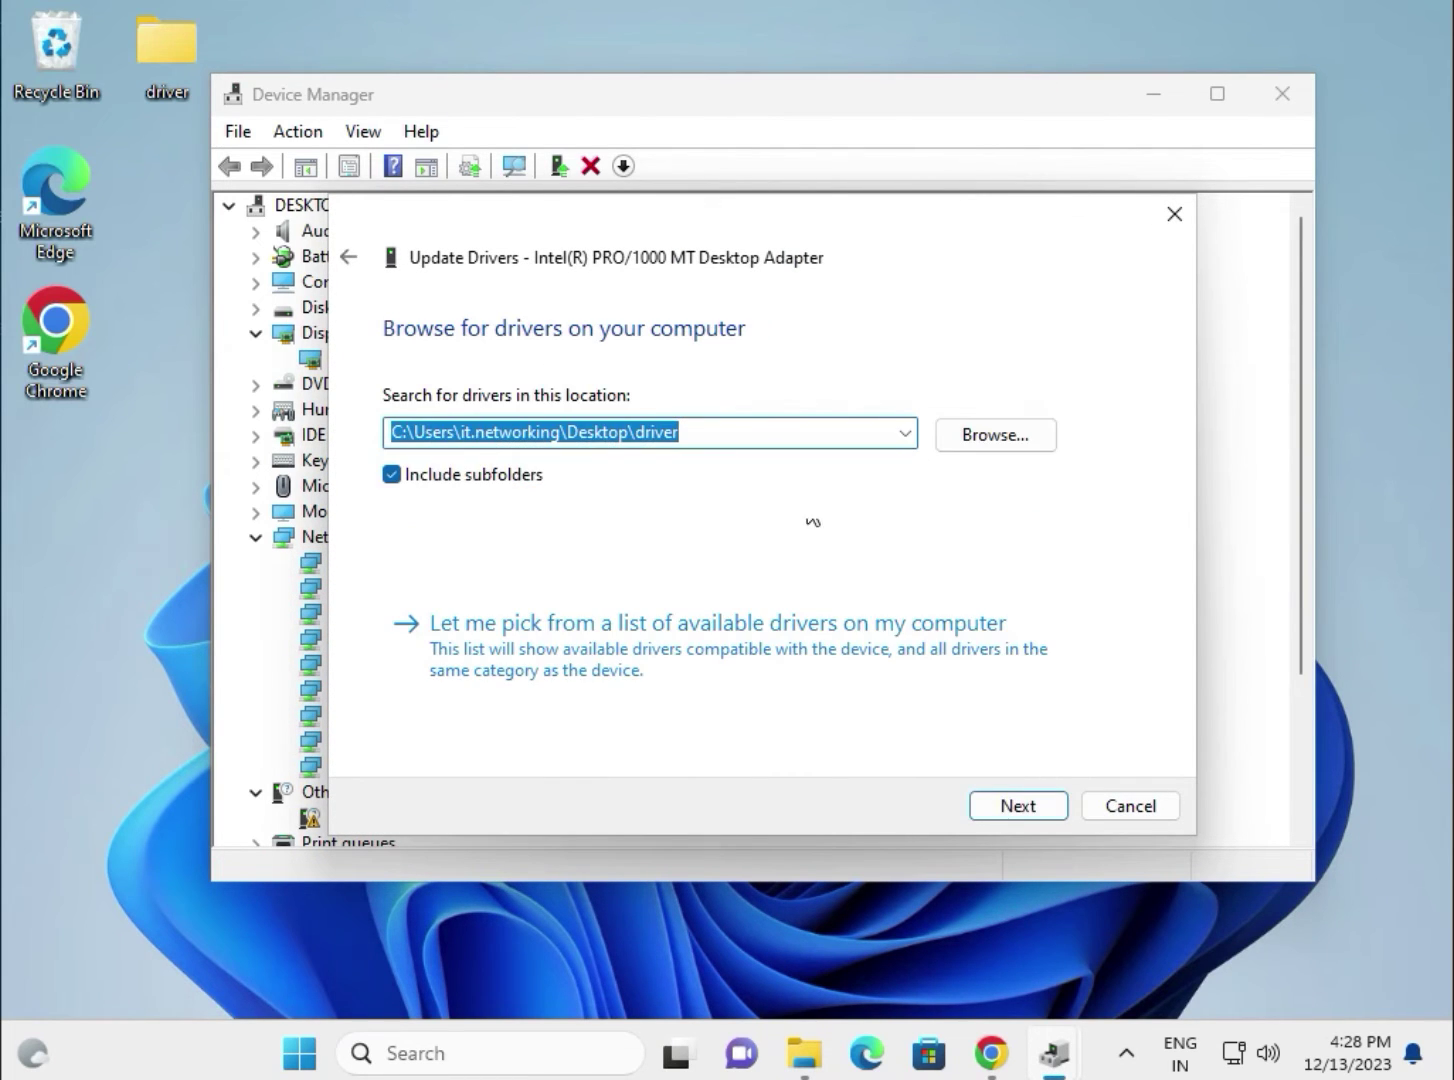
click(970, 435)
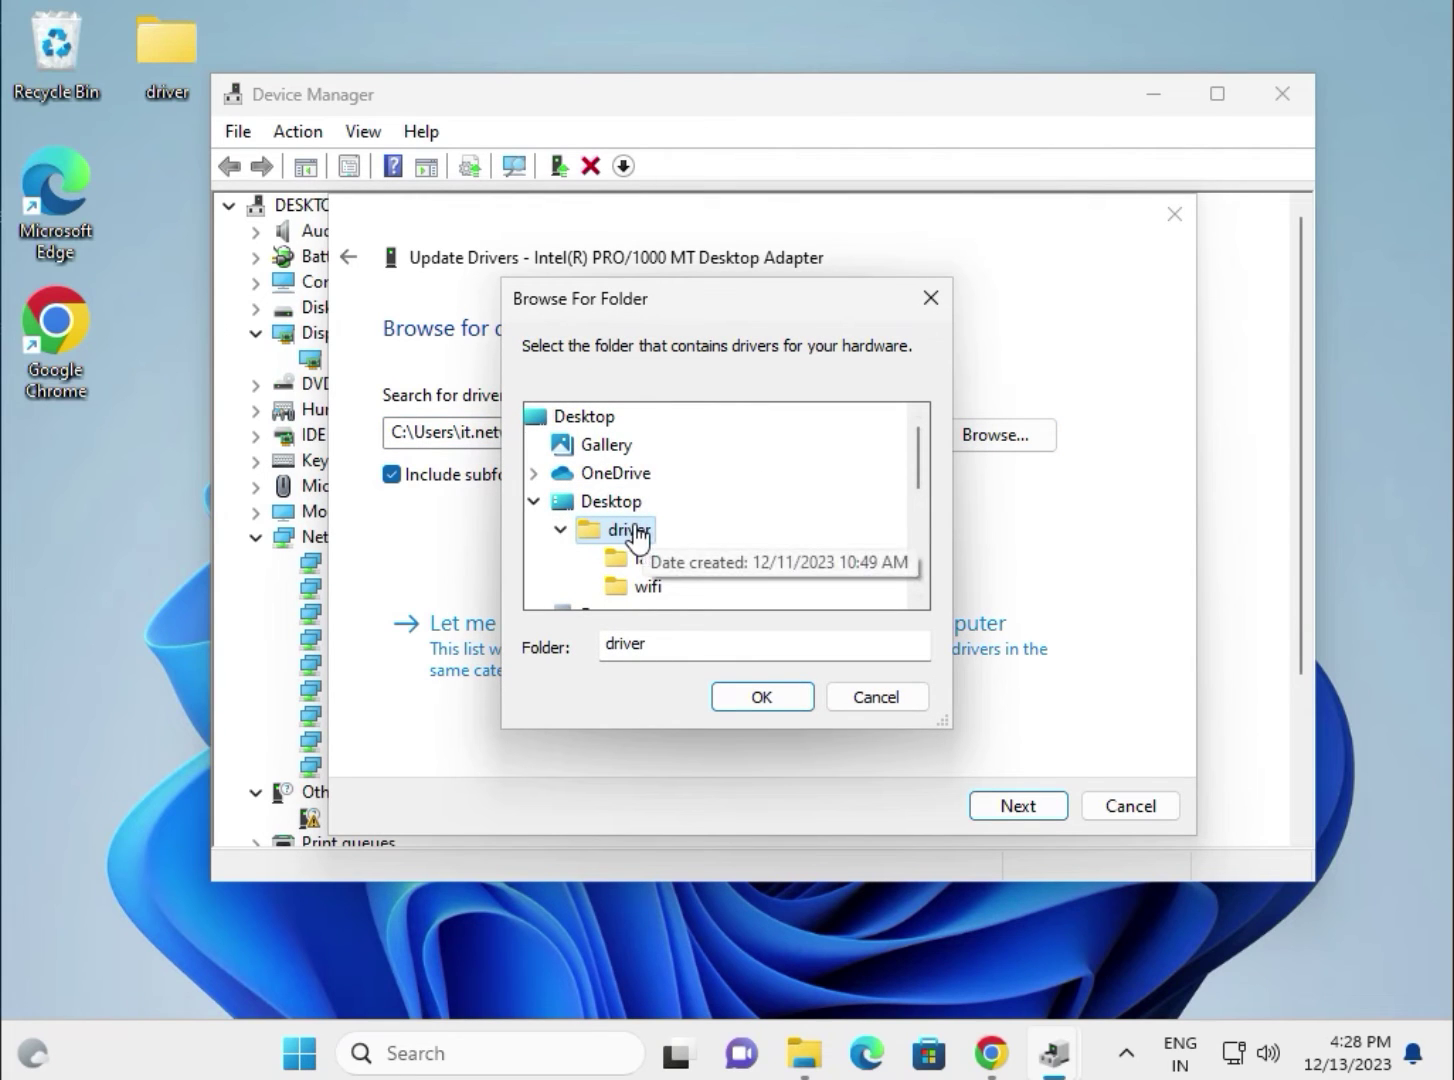
click(750, 697)
click(1025, 807)
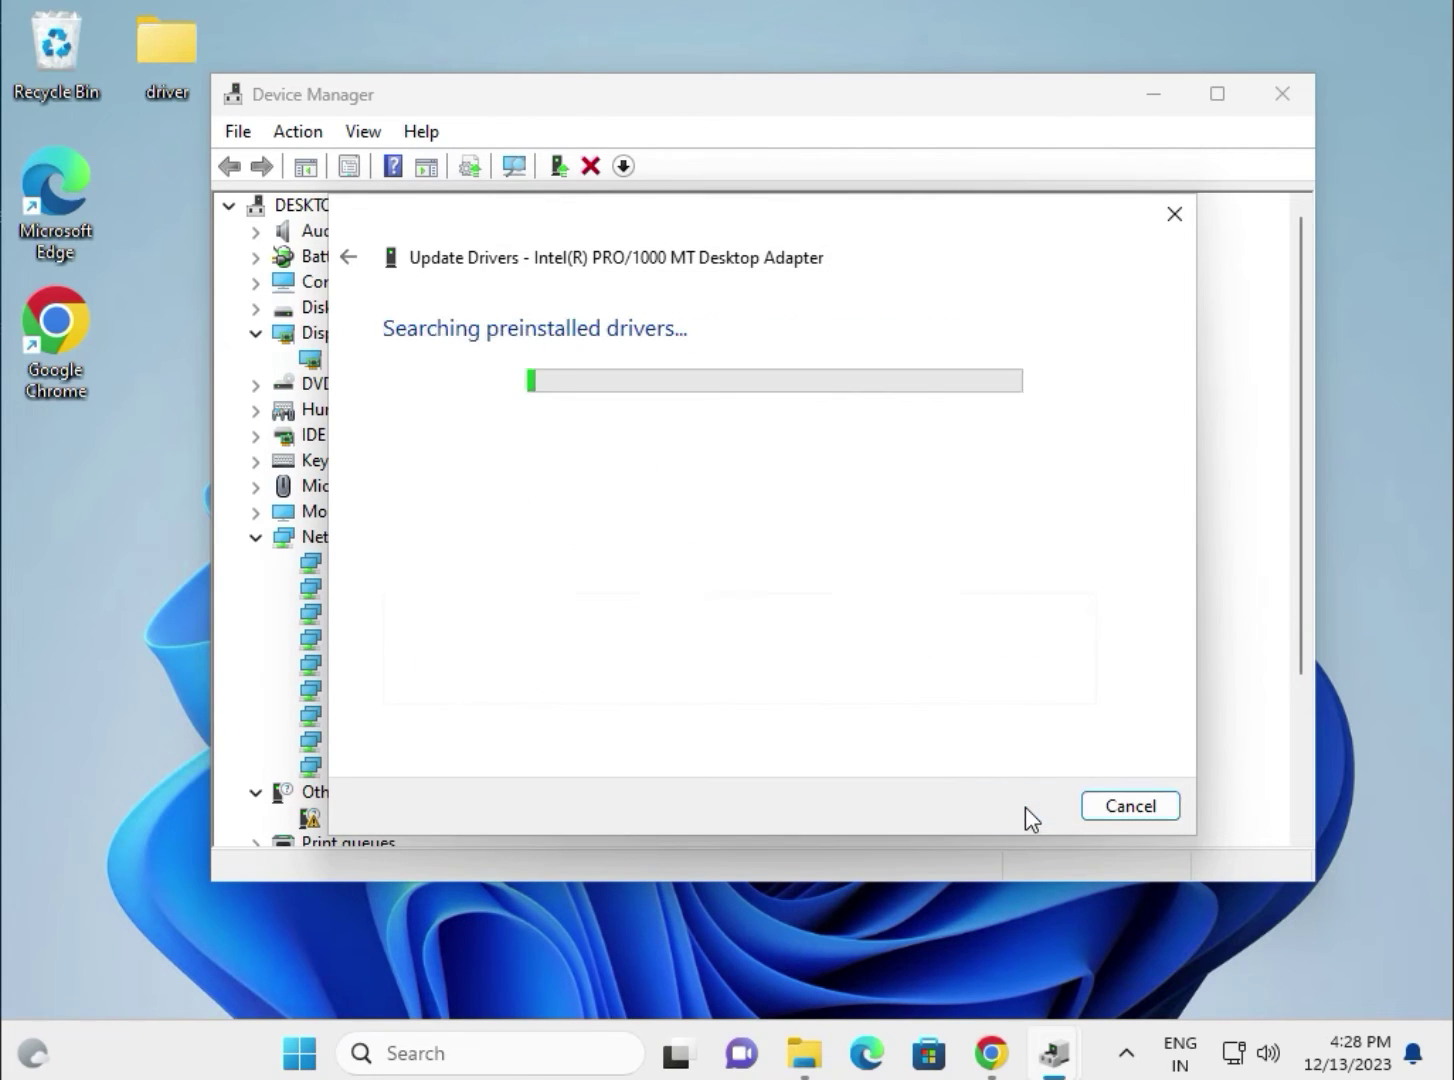
click(152, 55)
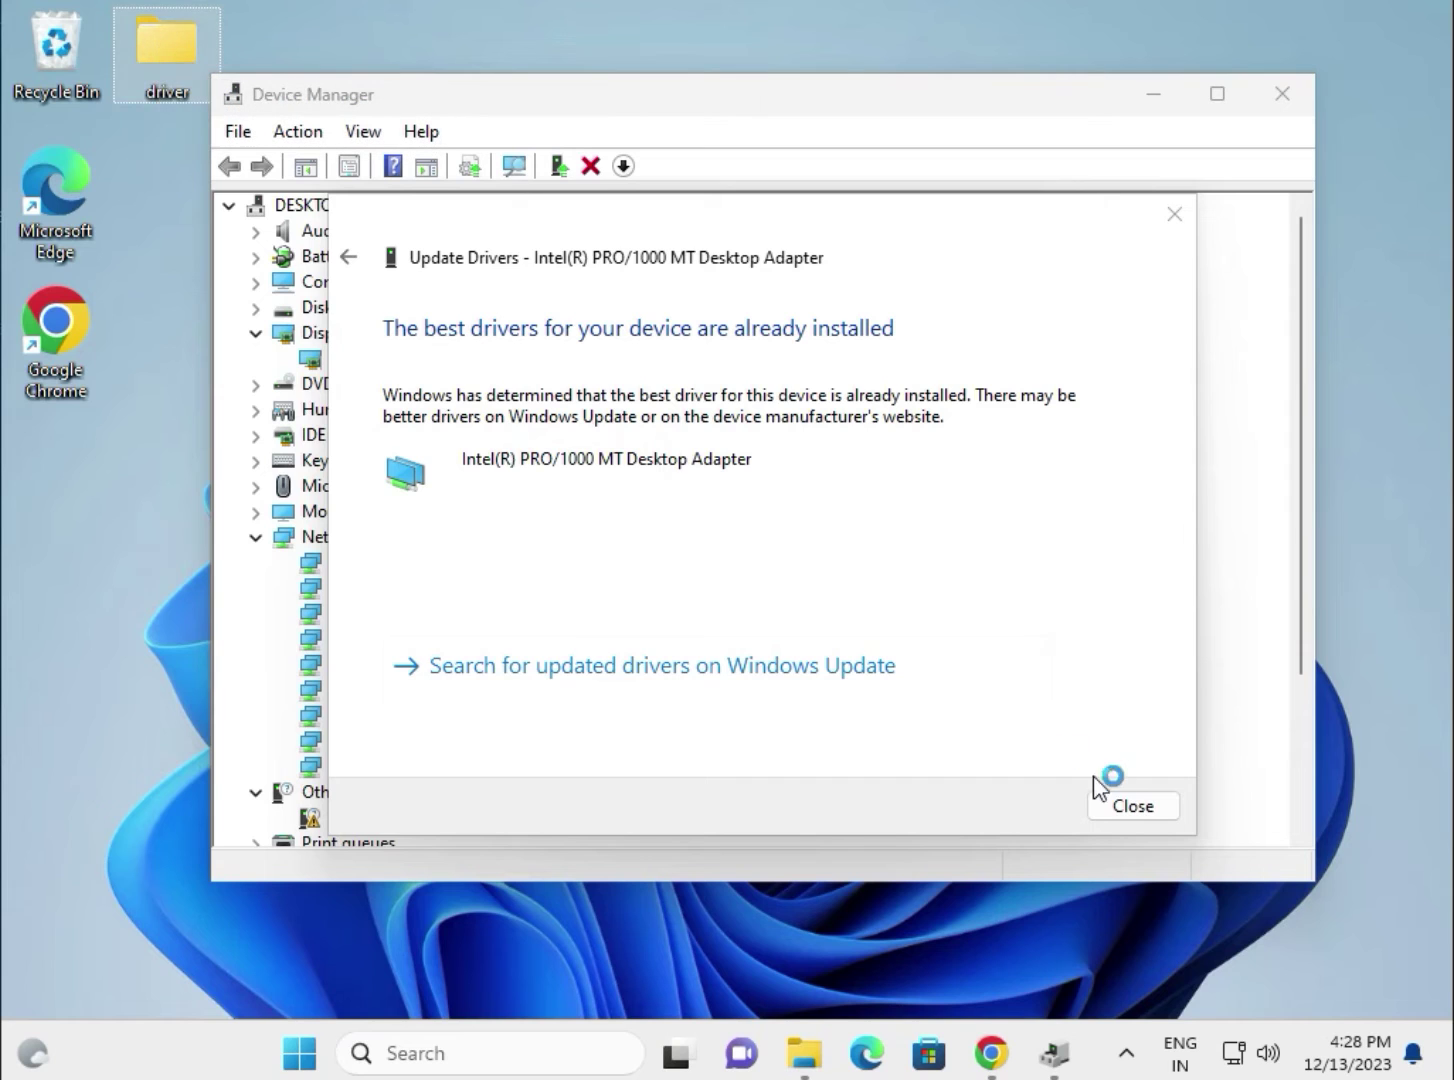
click(1097, 802)
Step: Update the first Intel Core i3-6098P CPU from the driver folder; its best driver is already installed
scroll(418, 612, down, 3)
click(257, 664)
click(474, 694)
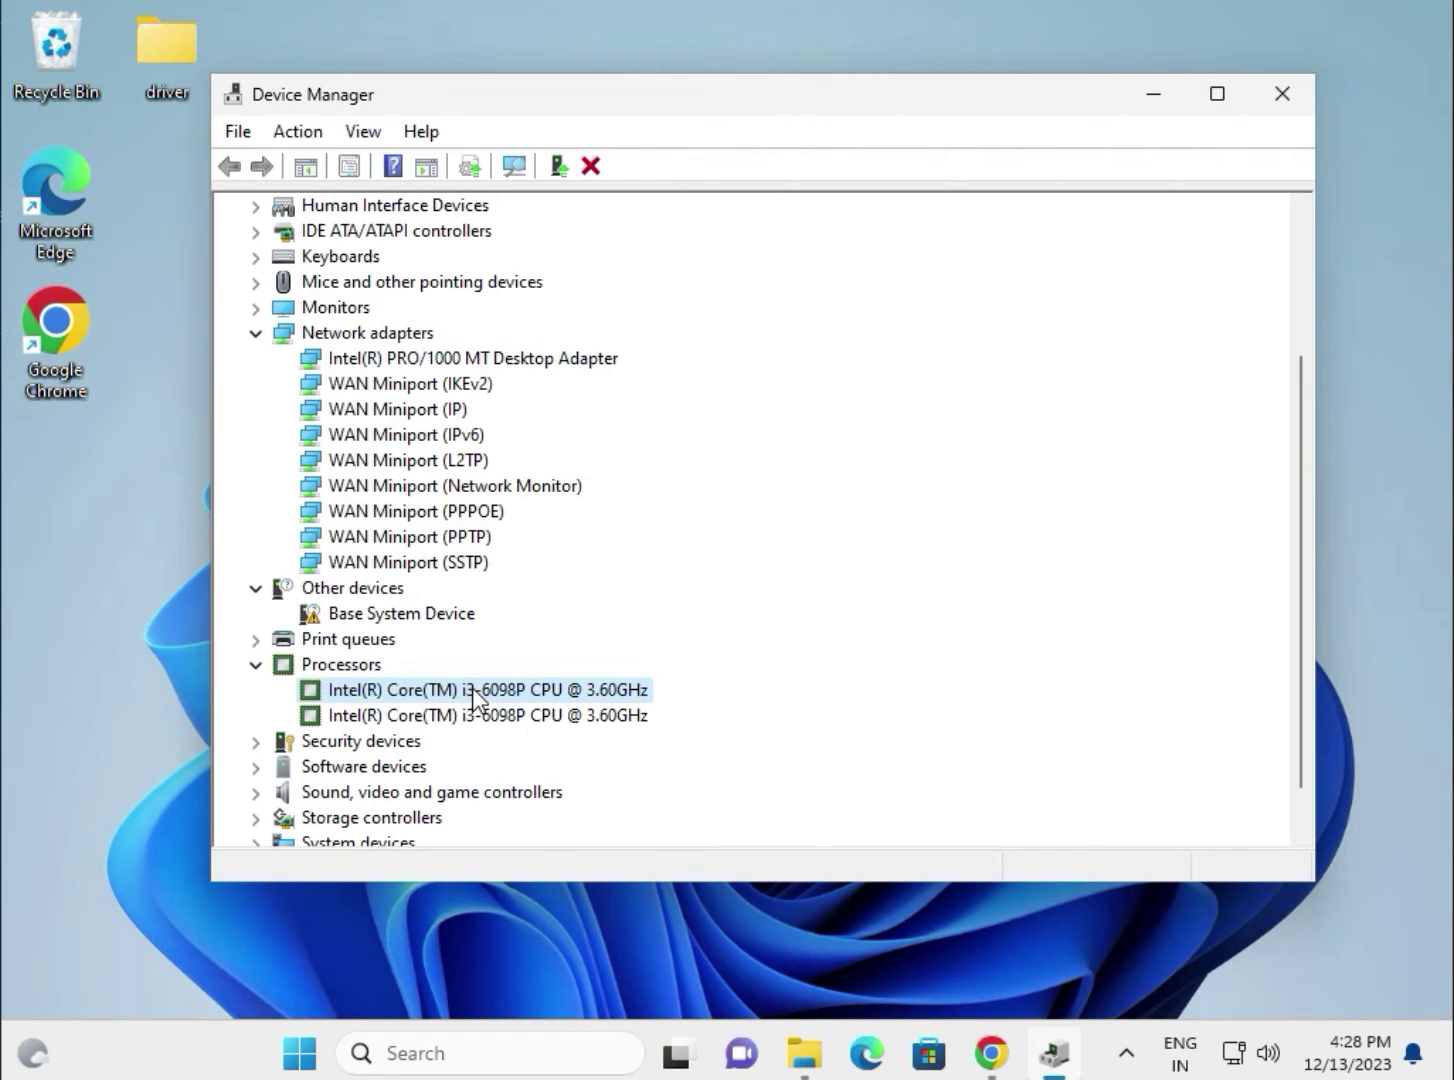
right_click(474, 697)
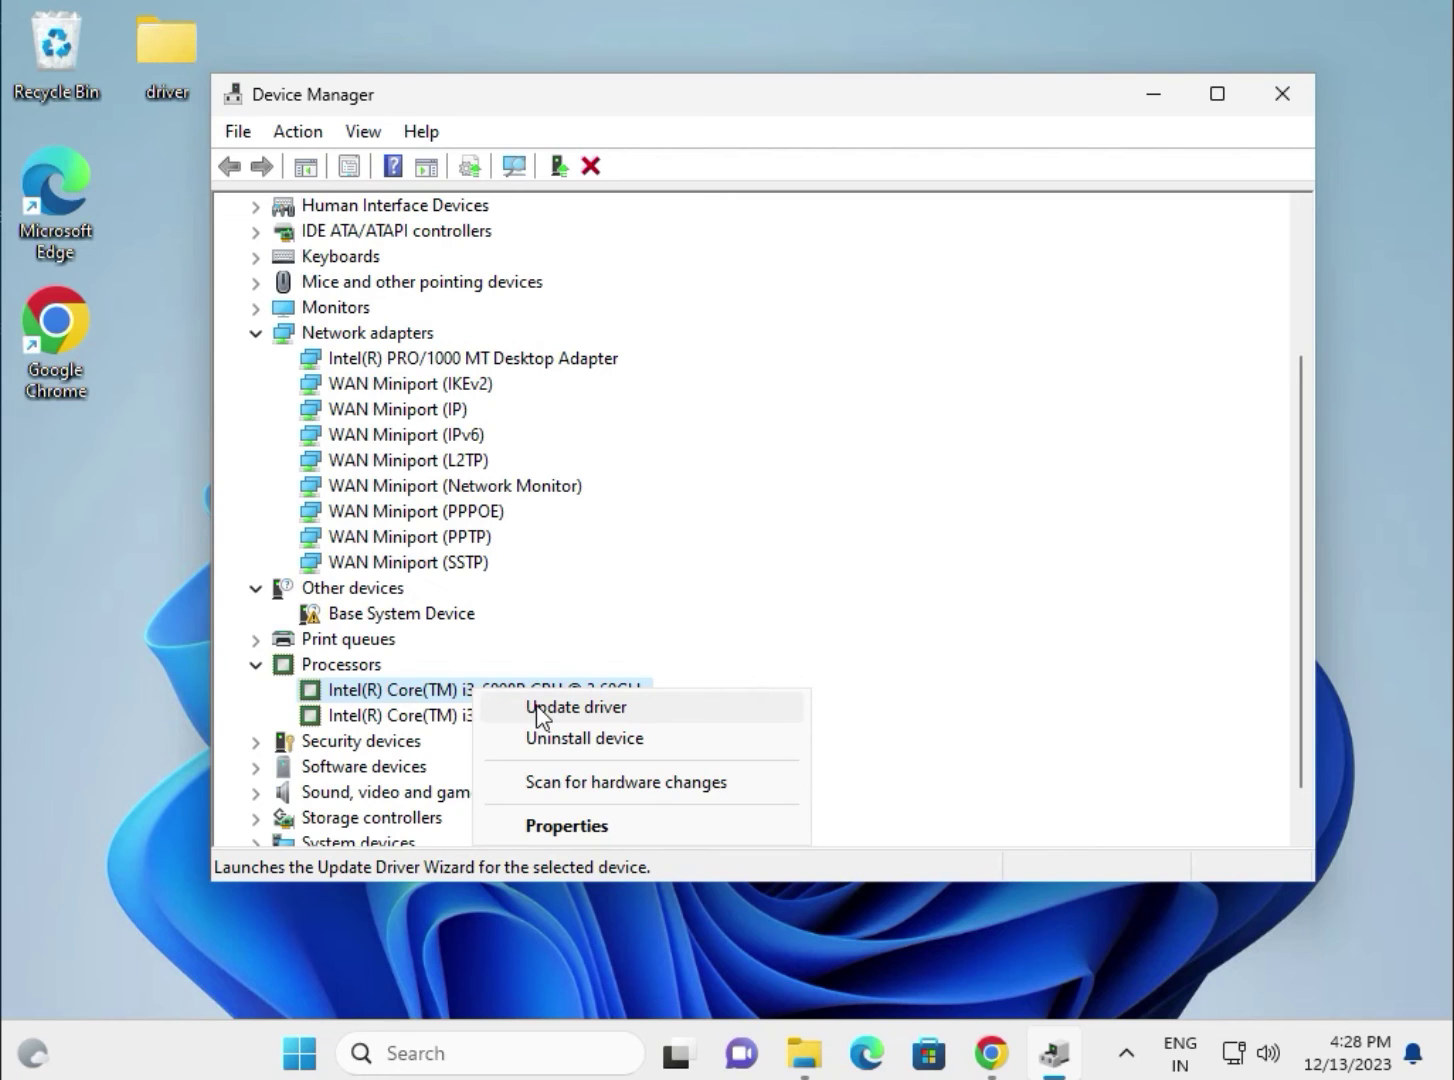
click(537, 706)
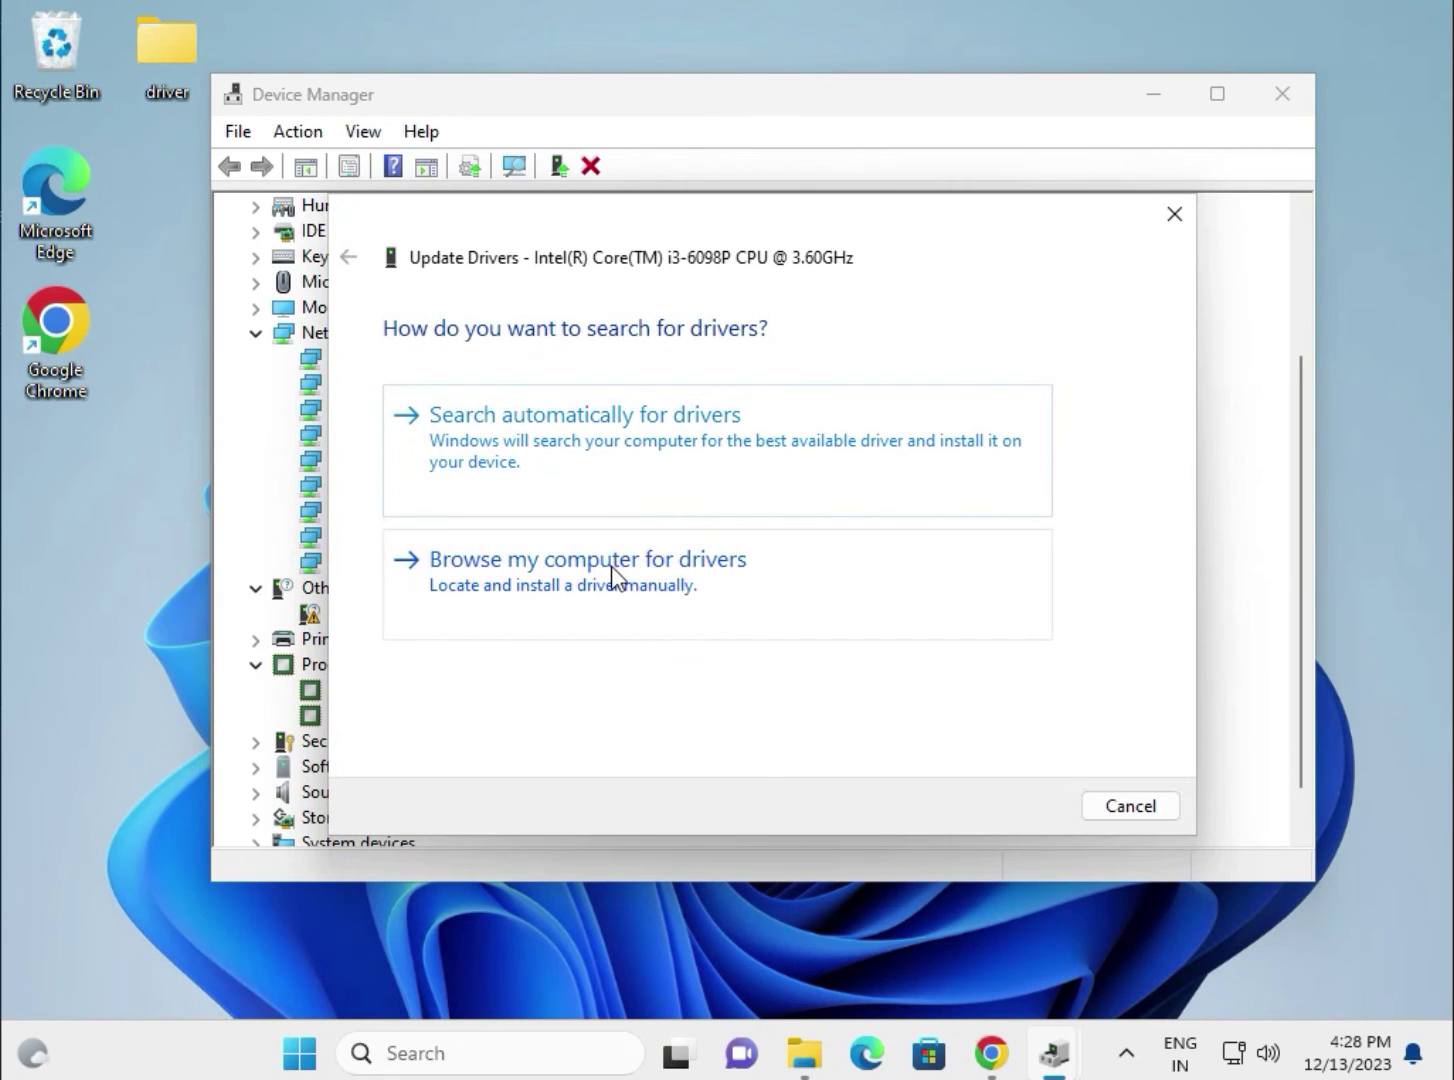
click(613, 577)
click(552, 432)
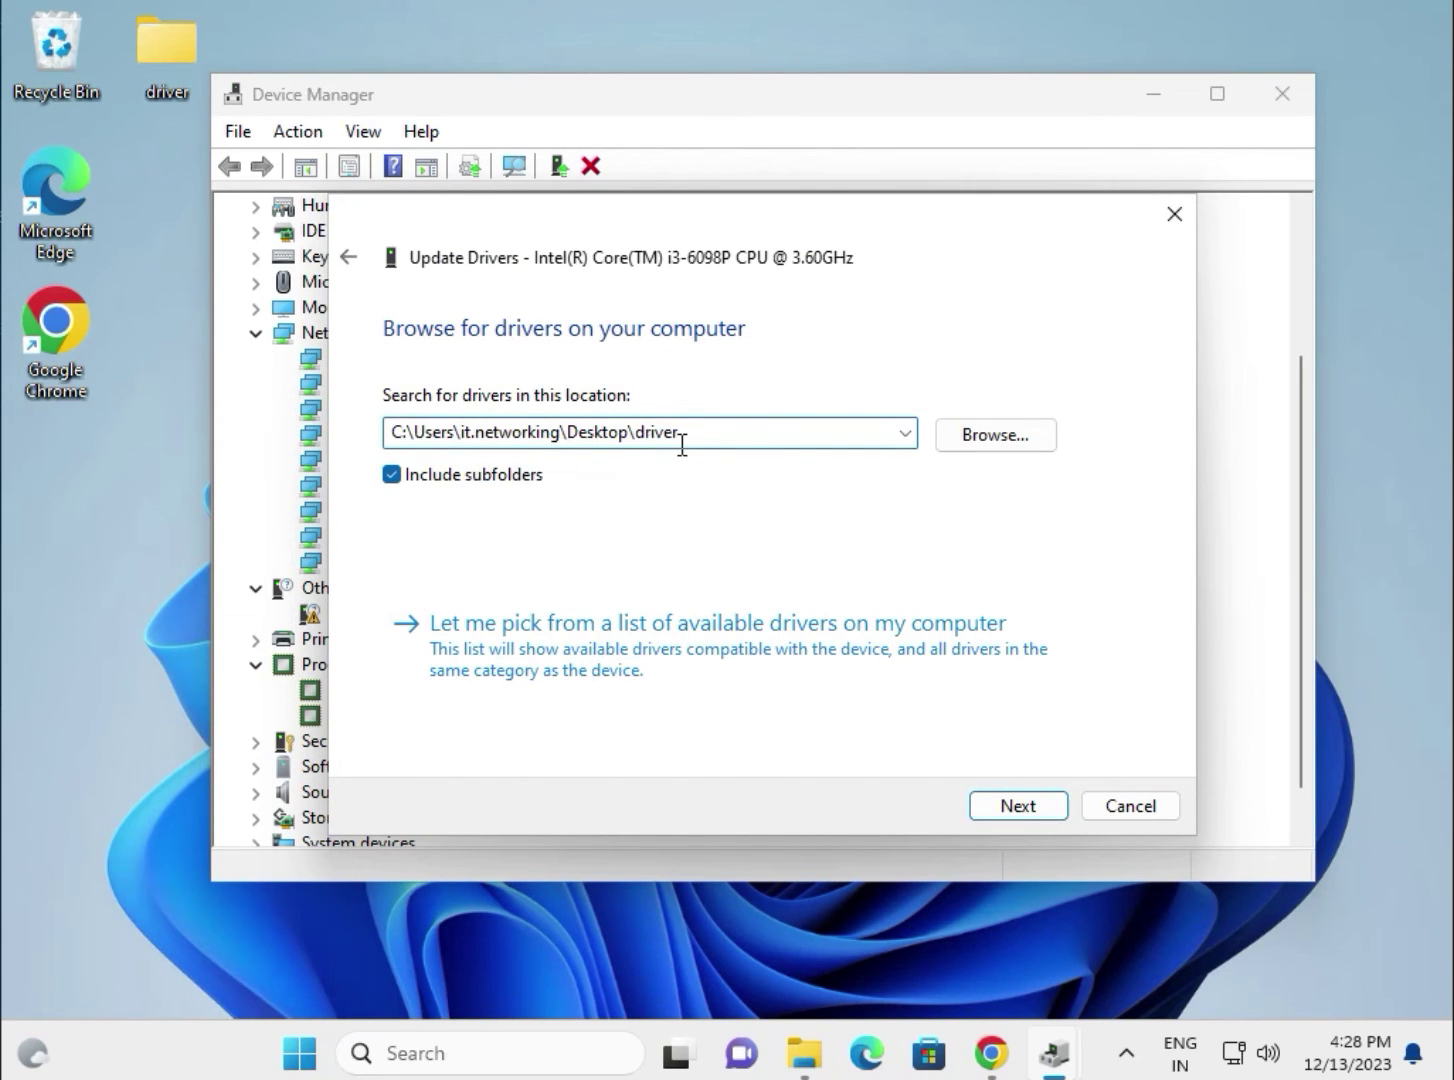
click(982, 440)
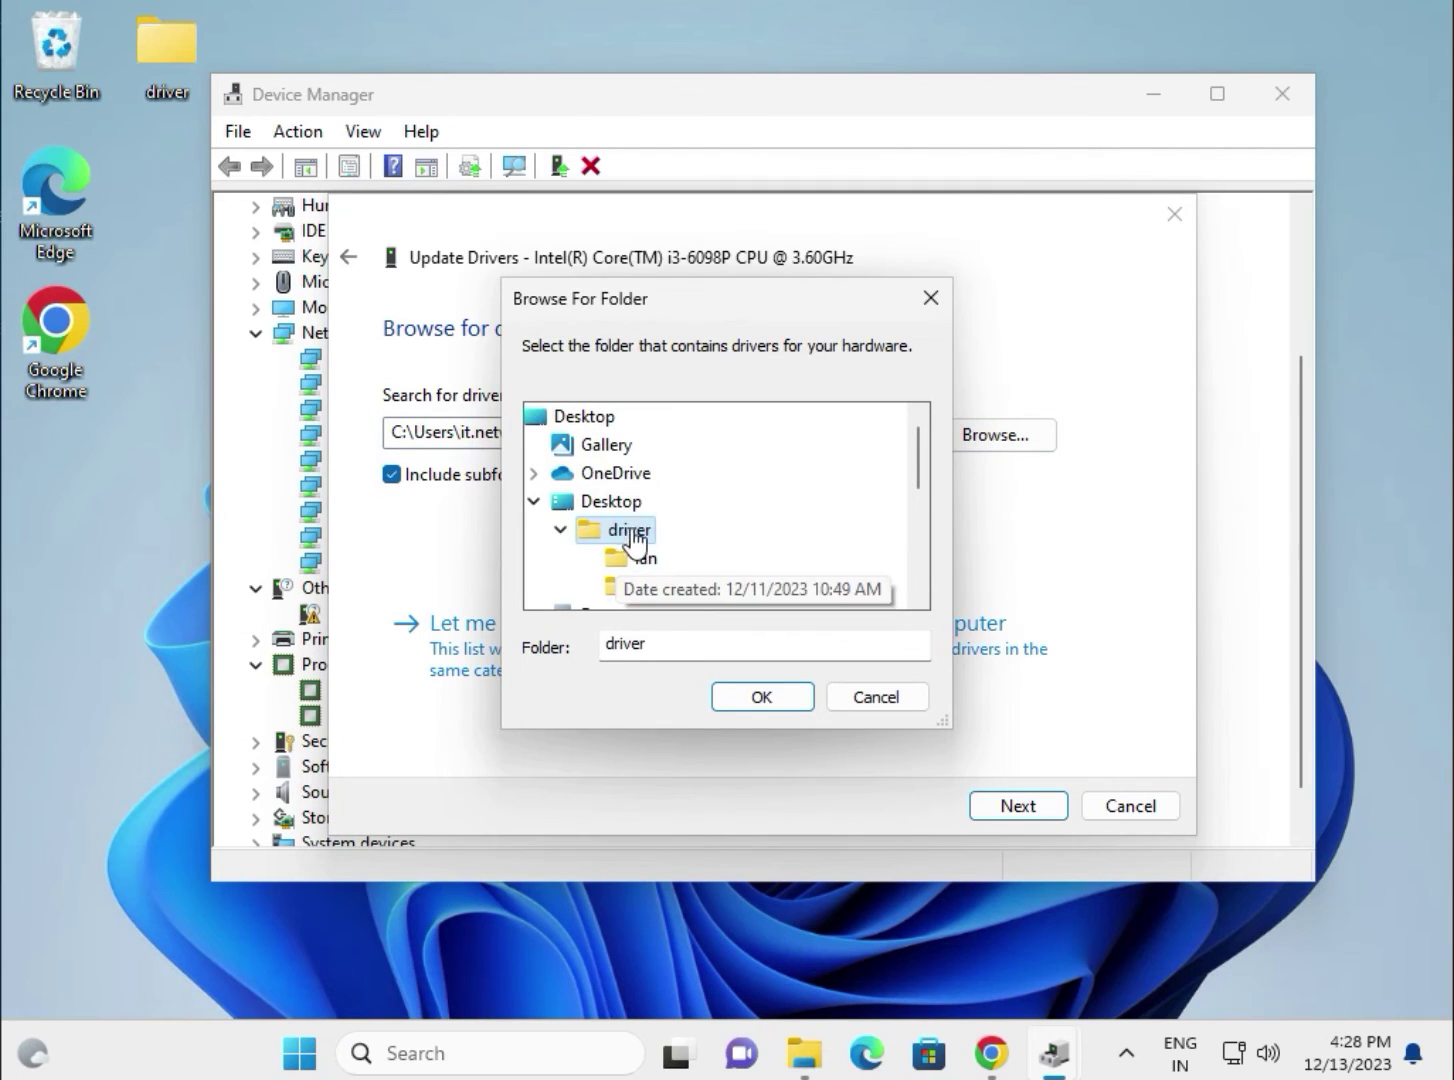
click(755, 700)
click(995, 804)
click(1126, 806)
Step: Expand Sound, video and game controllers and Universal Serial Bus controllers
scroll(530, 665, down, 1)
click(257, 742)
click(361, 766)
scroll(362, 762, down, 1)
click(262, 820)
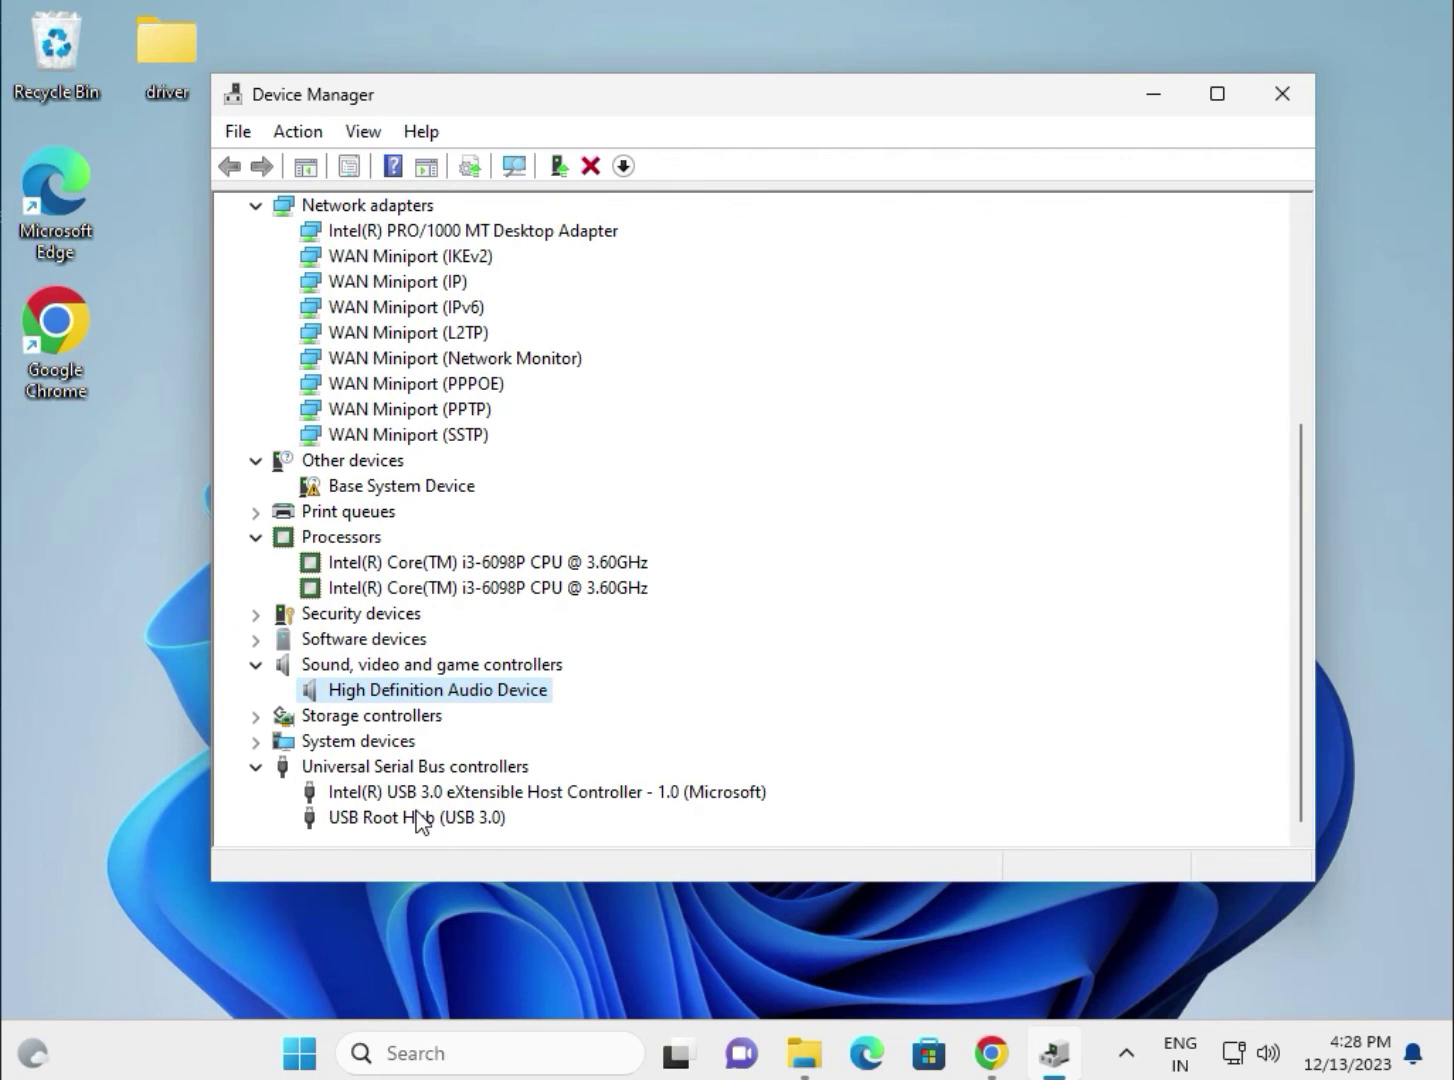
scroll(360, 740, up, 5)
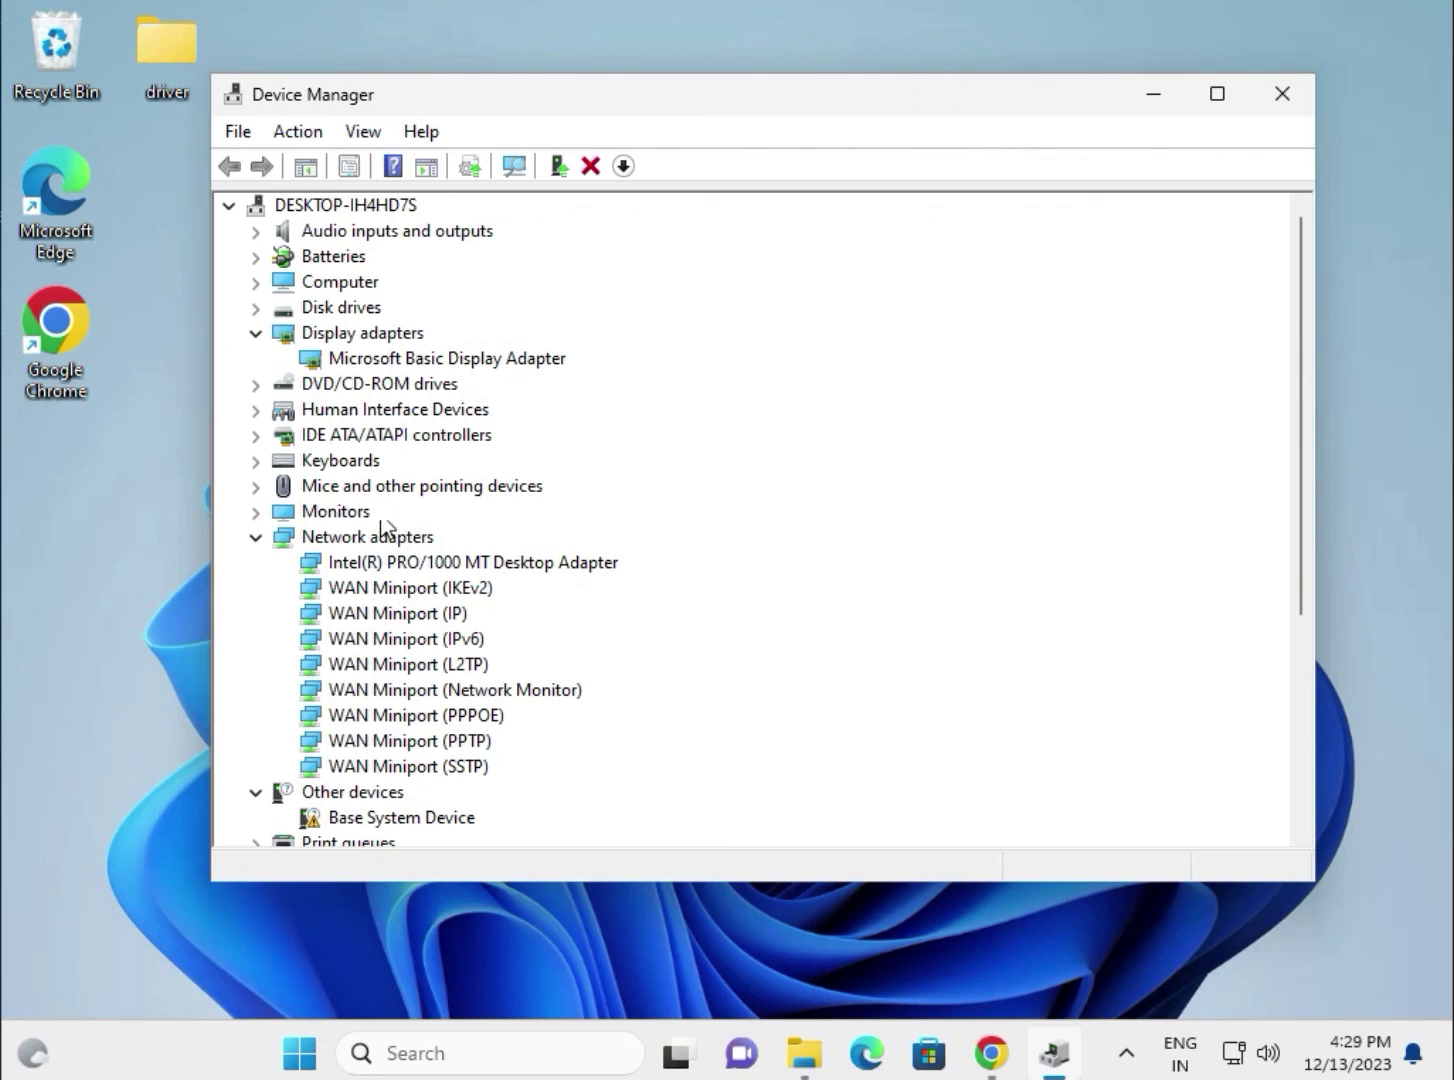
click(370, 360)
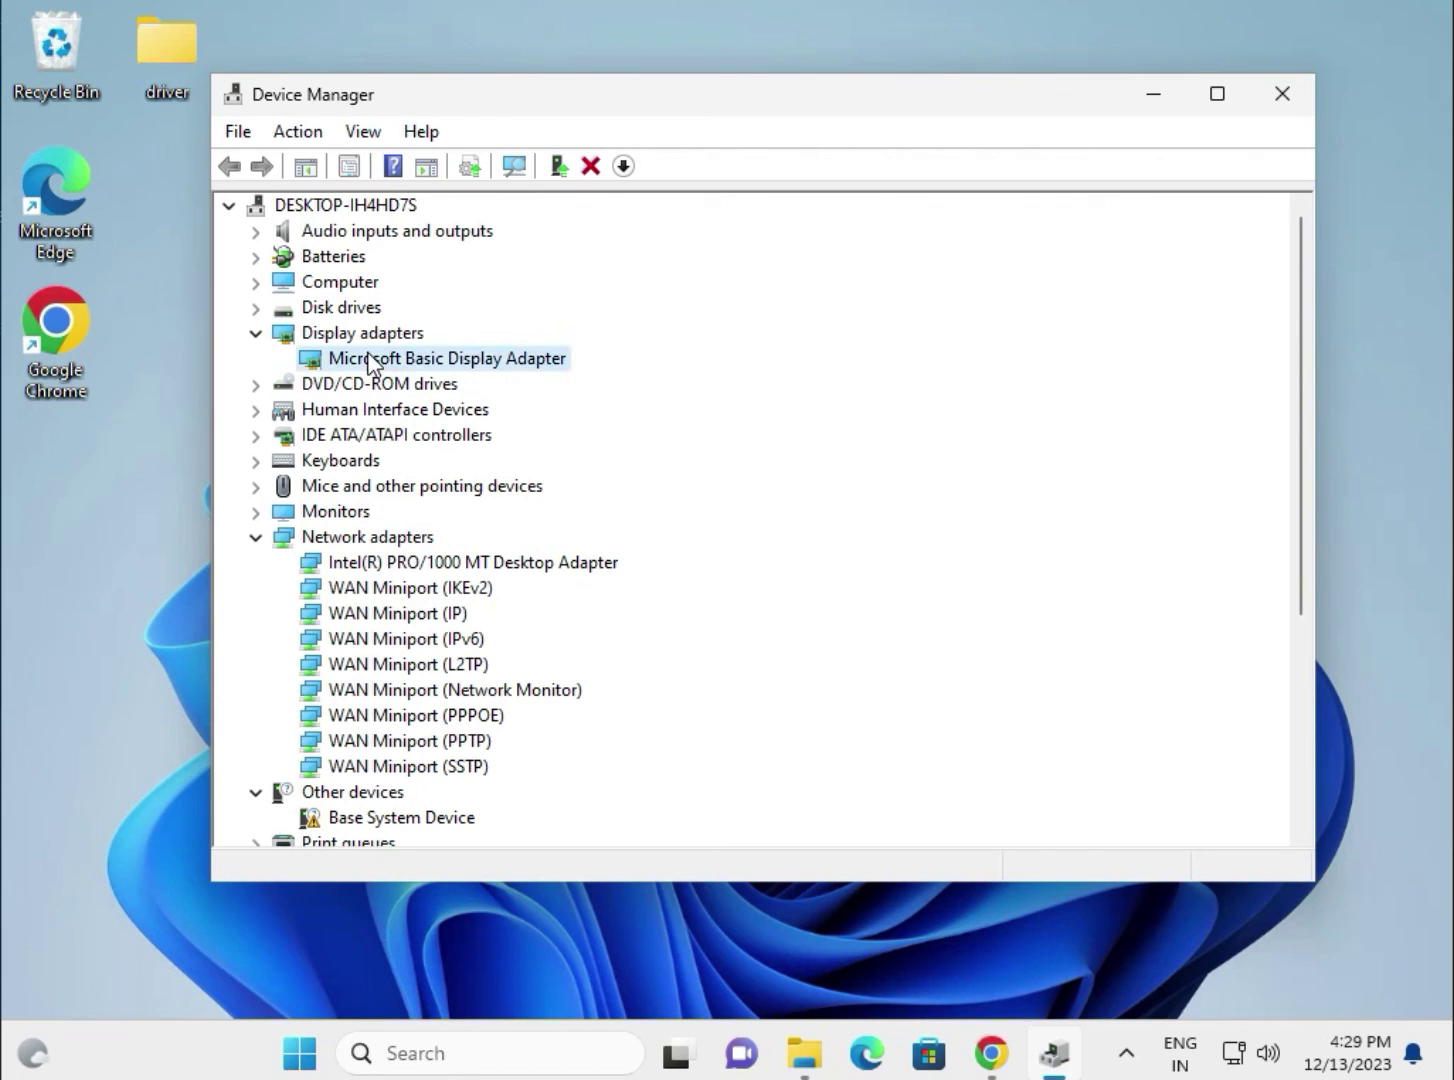
click(399, 563)
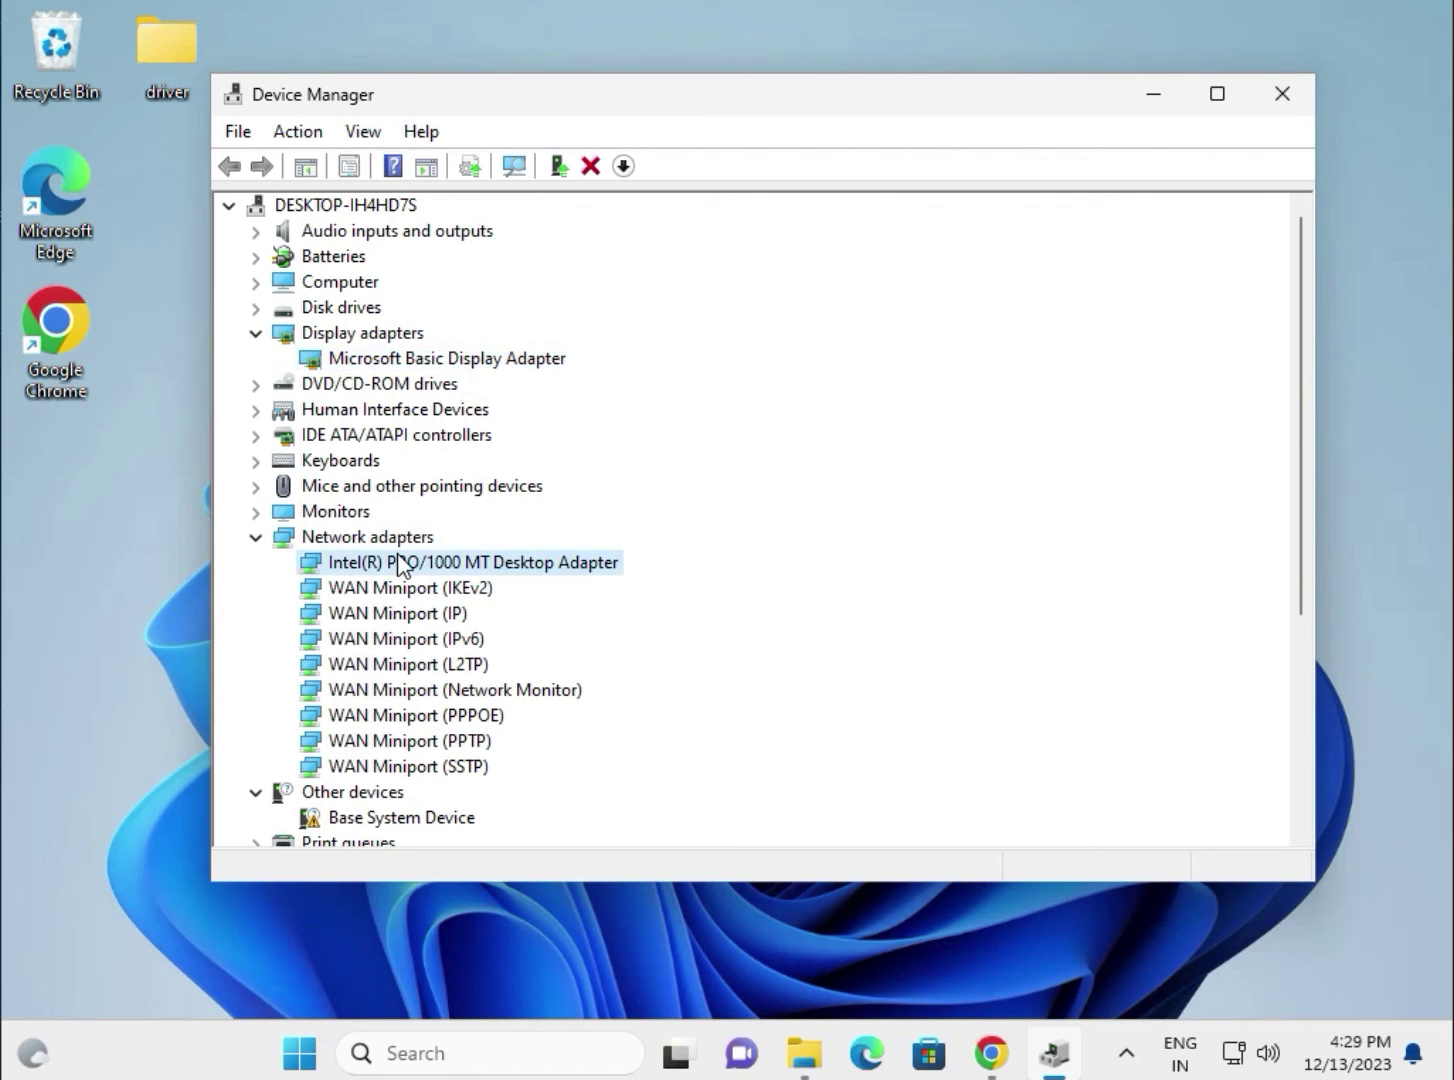
scroll(448, 560, down, 2)
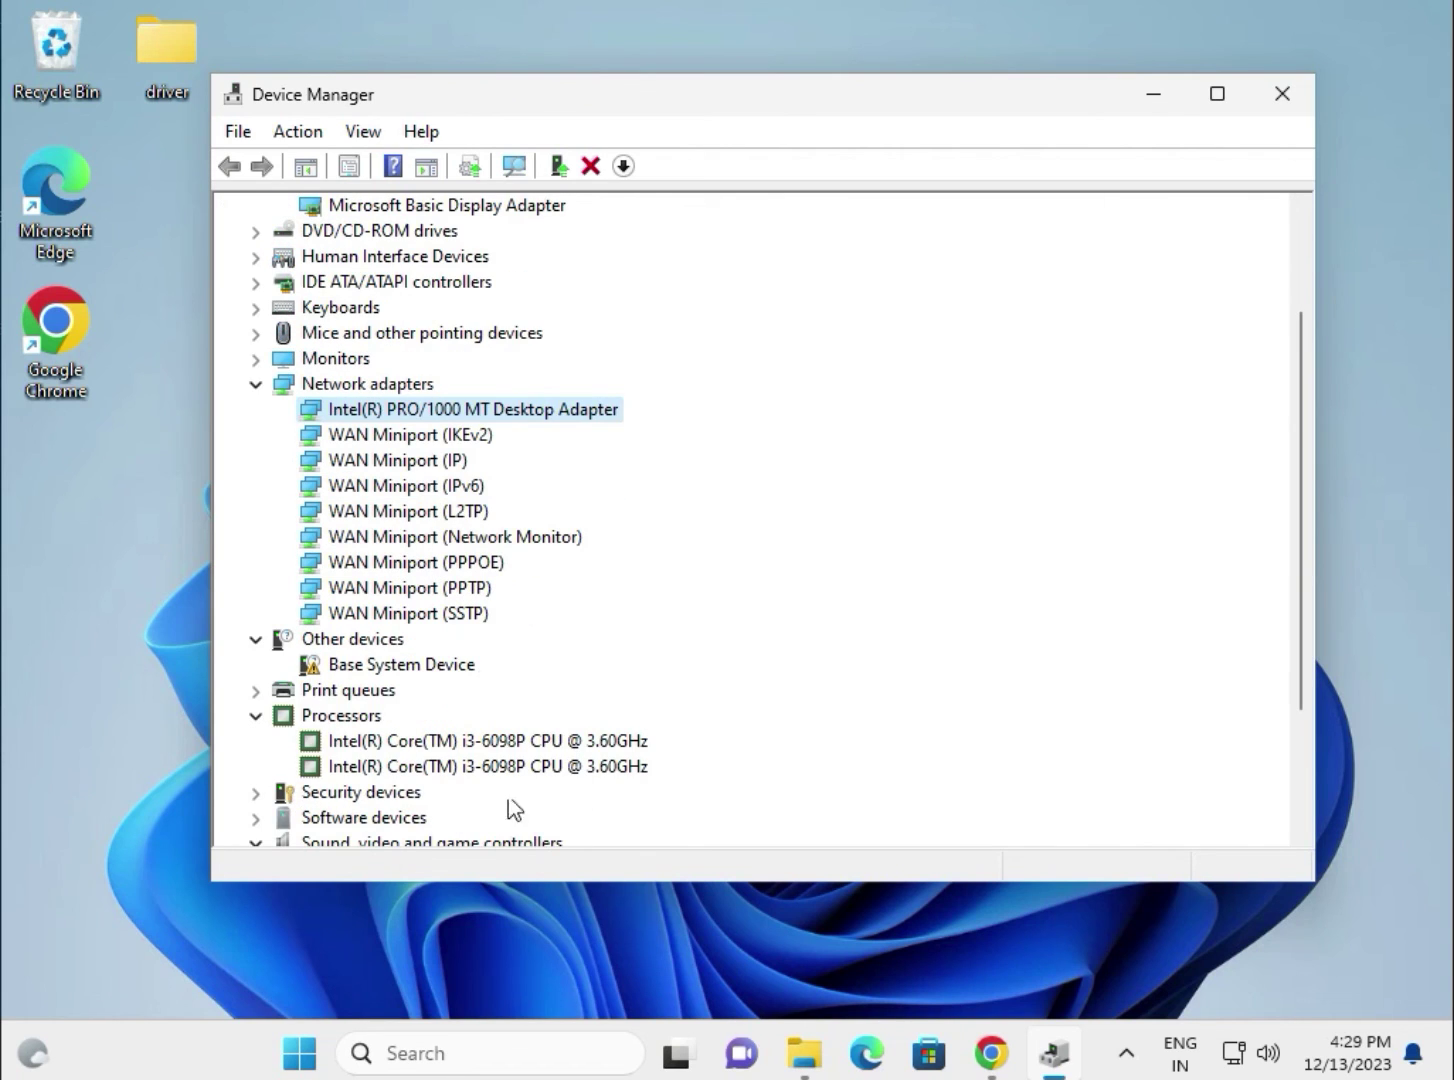
click(497, 744)
scroll(464, 811, down, 1)
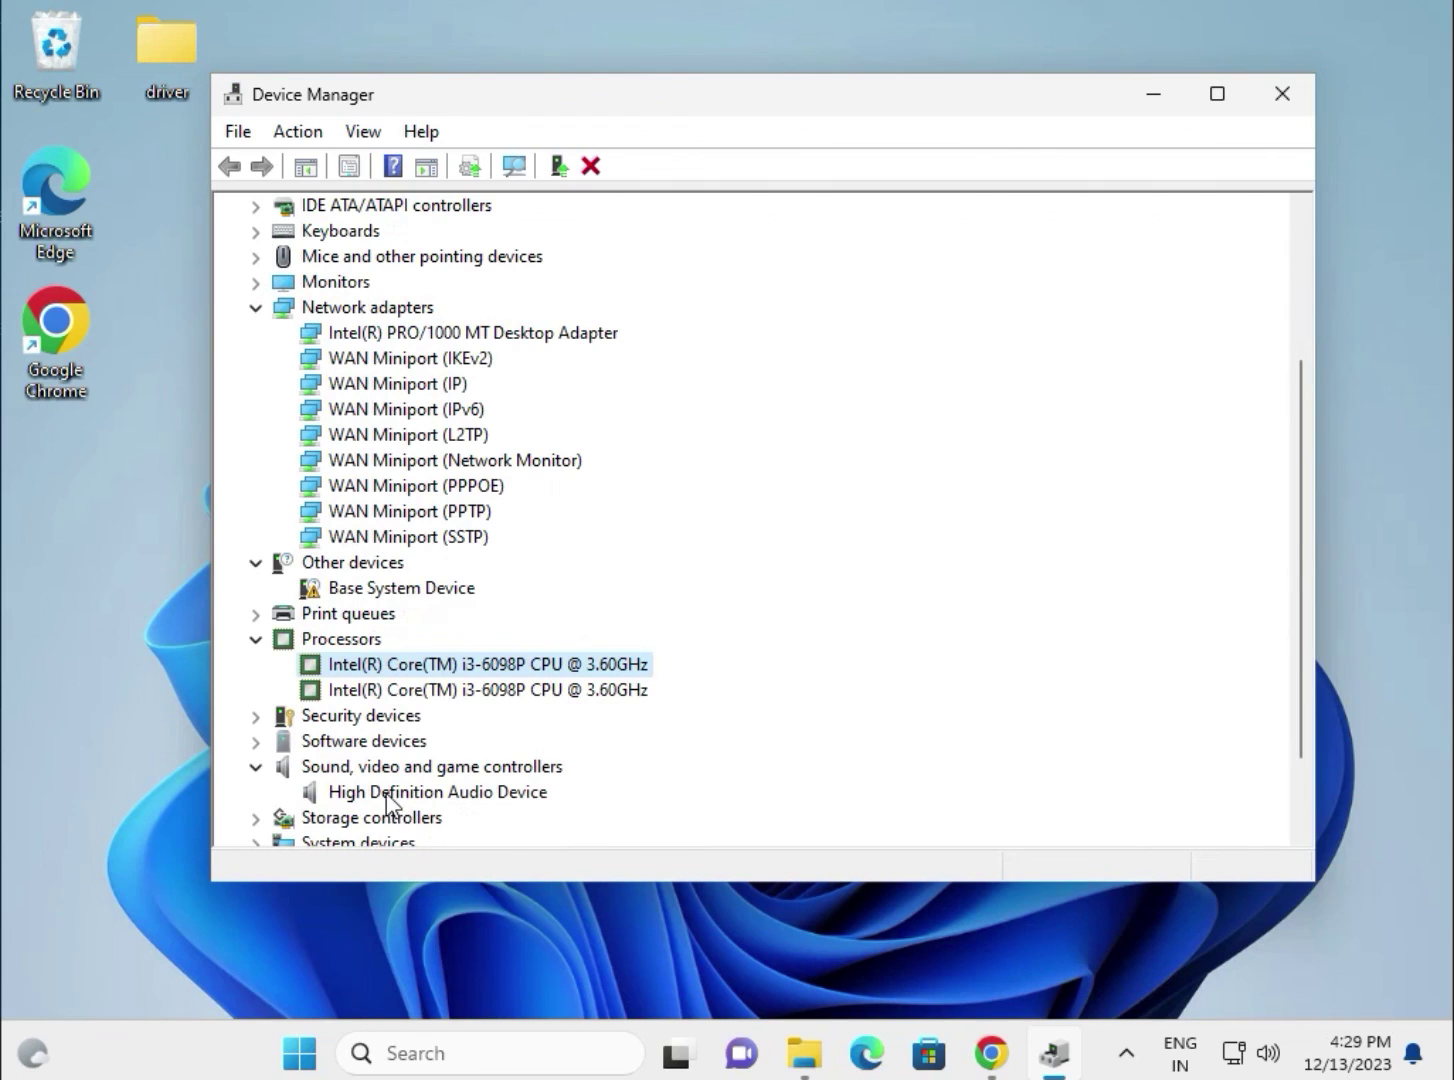